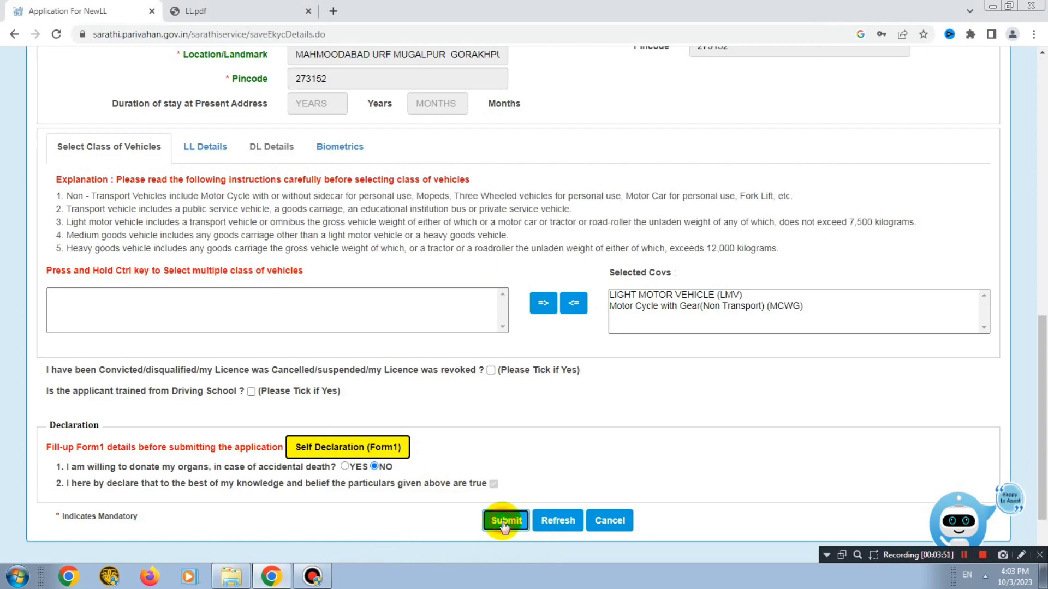
# - Submit the new learner's licence application, confirm the submission and dismiss the acknowledgement message
pyautogui.click(503, 521)
pyautogui.click(583, 220)
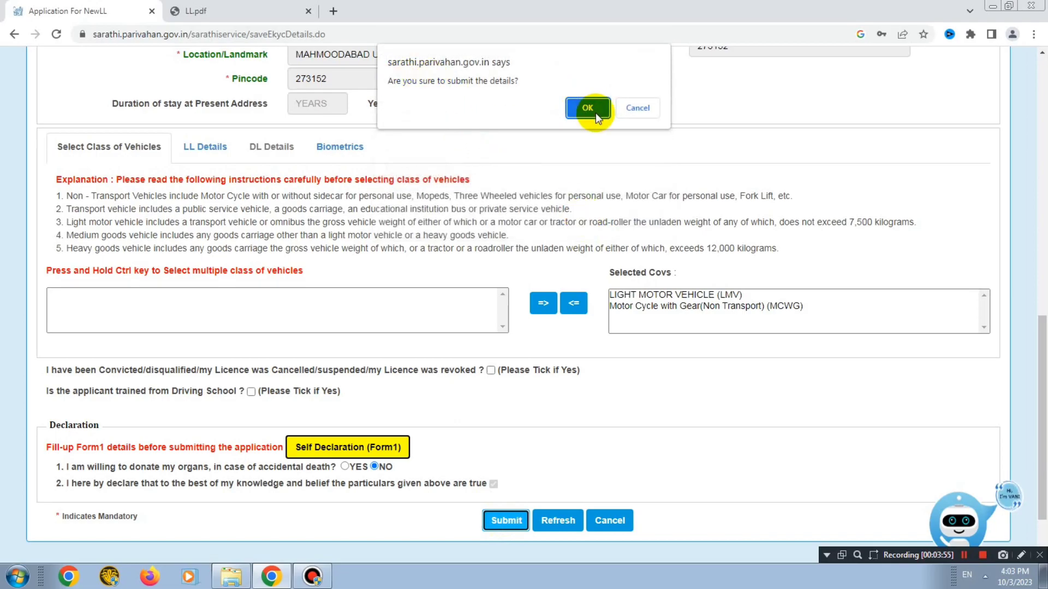
pyautogui.click(587, 109)
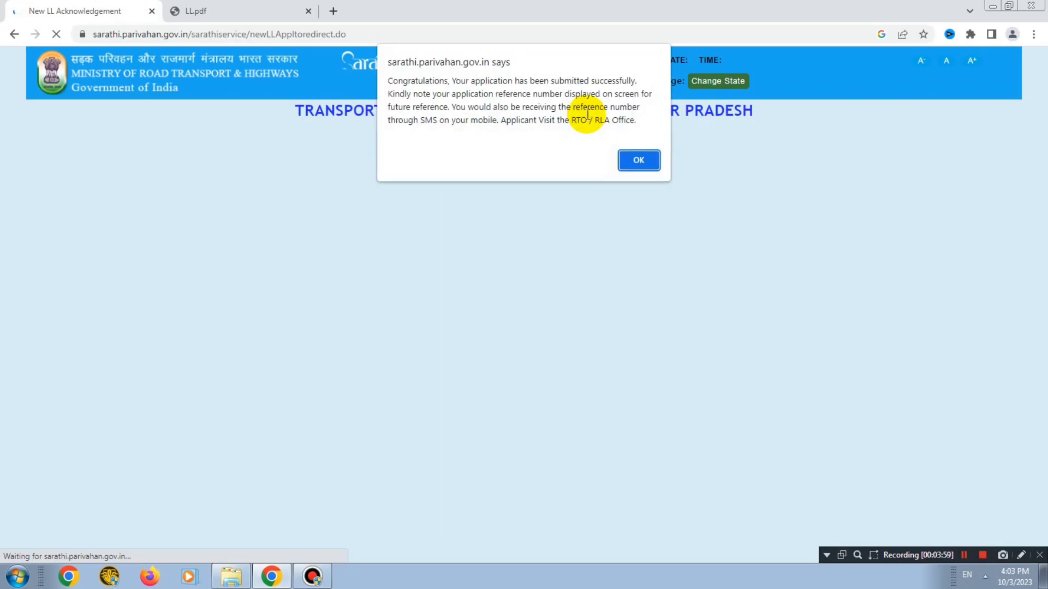
pyautogui.click(637, 160)
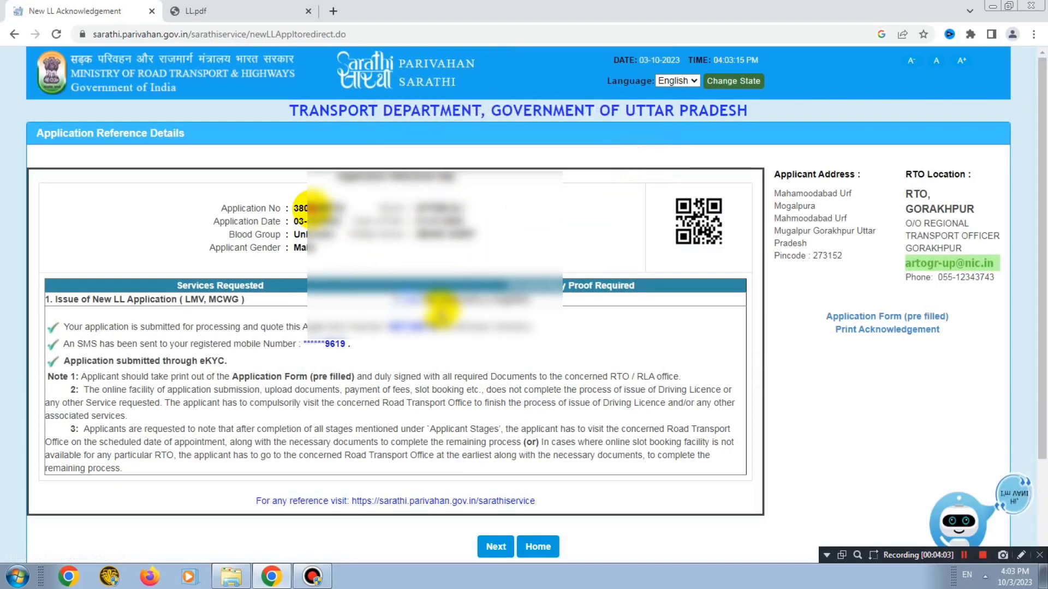
# - Review the application number and requested vehicle classes in the reference details, and continue to the application status form
pyautogui.doubleClick(319, 208)
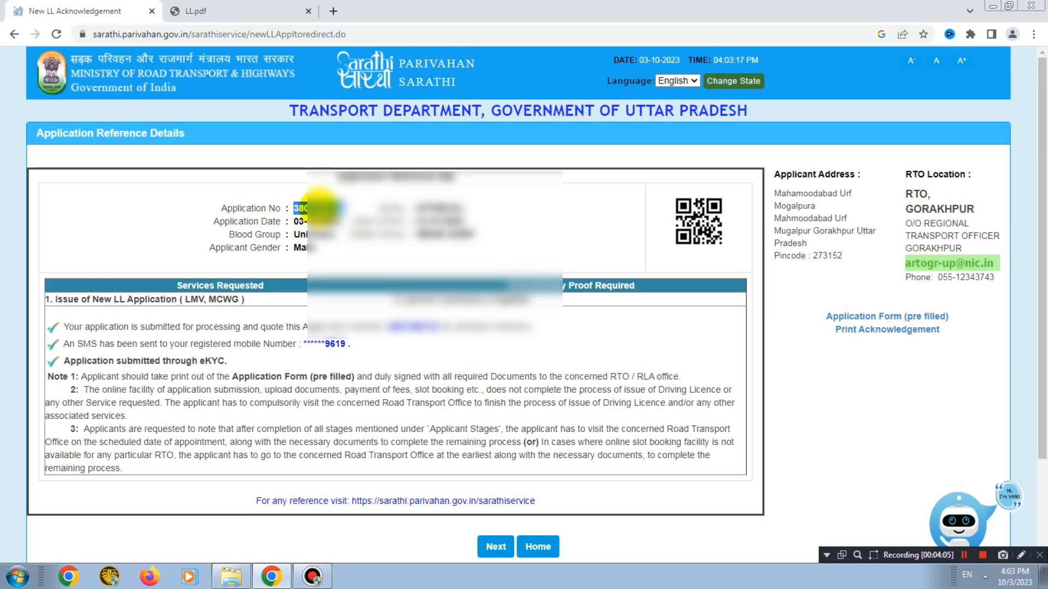
pyautogui.click(964, 555)
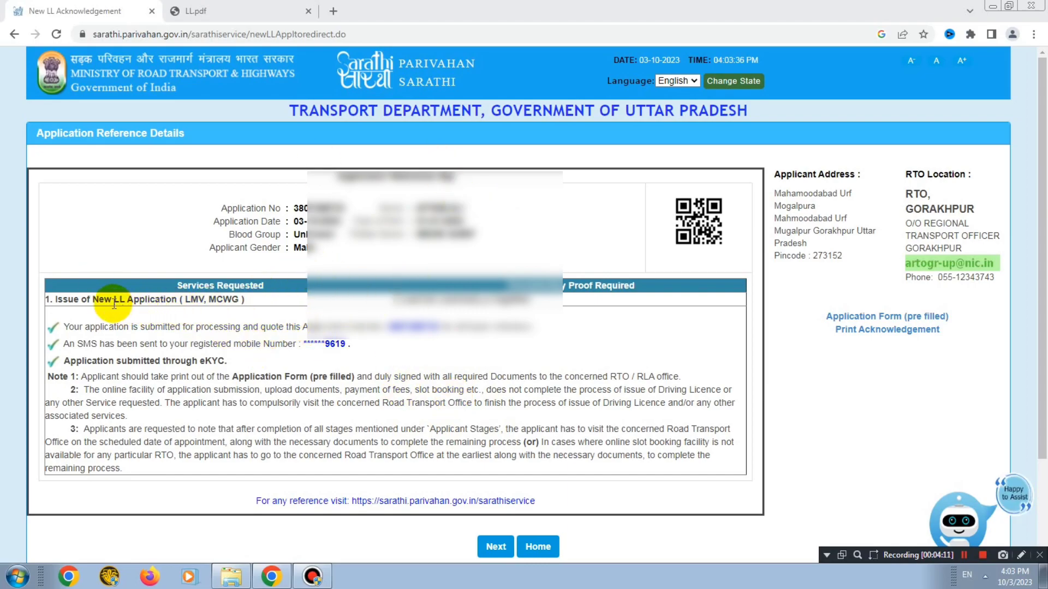
pyautogui.moveTo(77, 298); pyautogui.dragTo(305, 297)
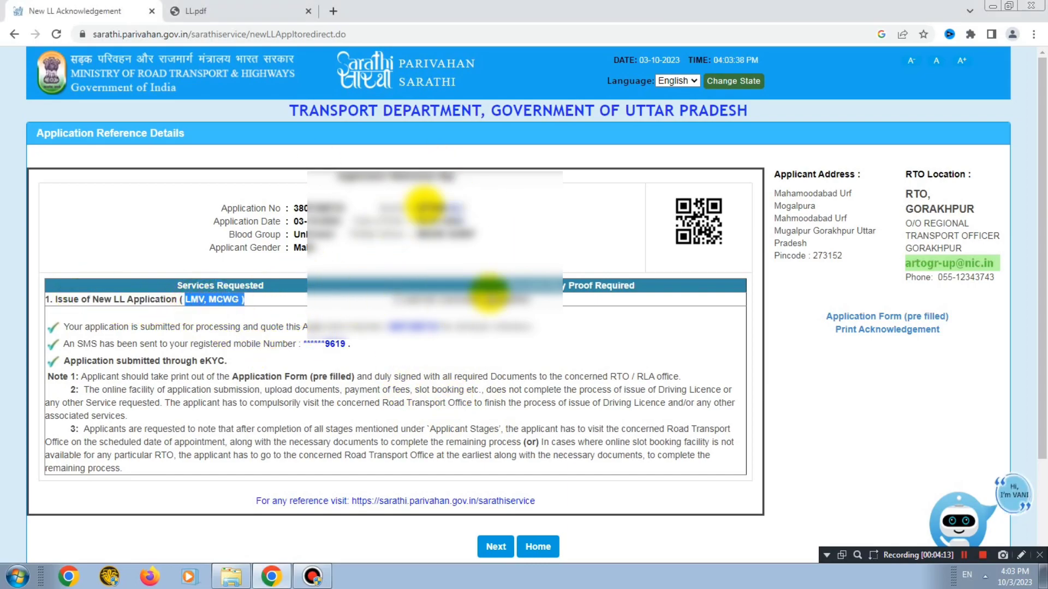
pyautogui.click(495, 549)
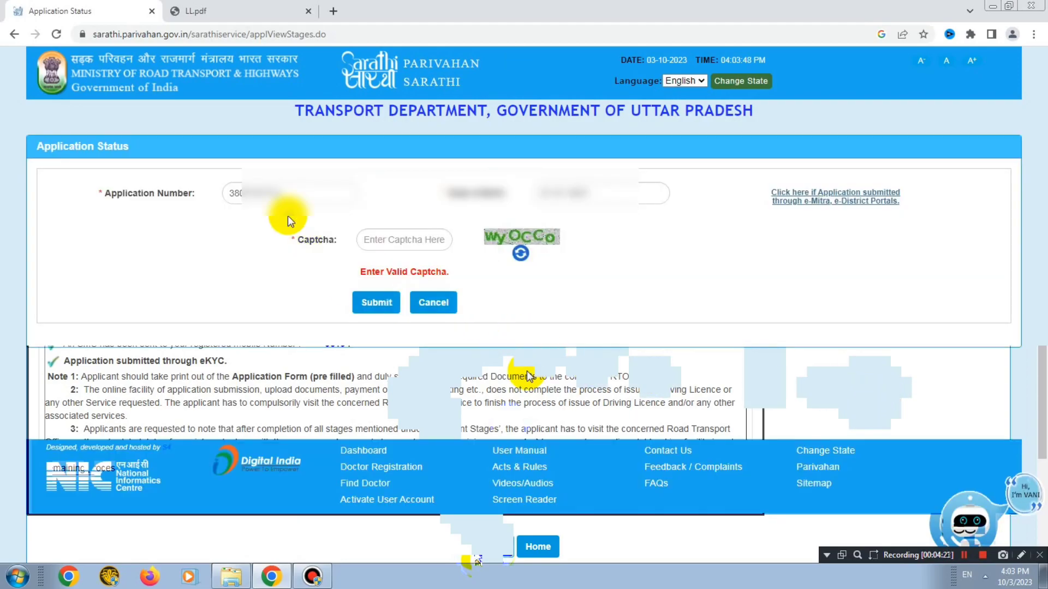
# - Enter the captcha code in the application status form with its prefilled application number and submit it
pyautogui.moveTo(125, 194); pyautogui.dragTo(460, 187)
pyautogui.click(461, 187)
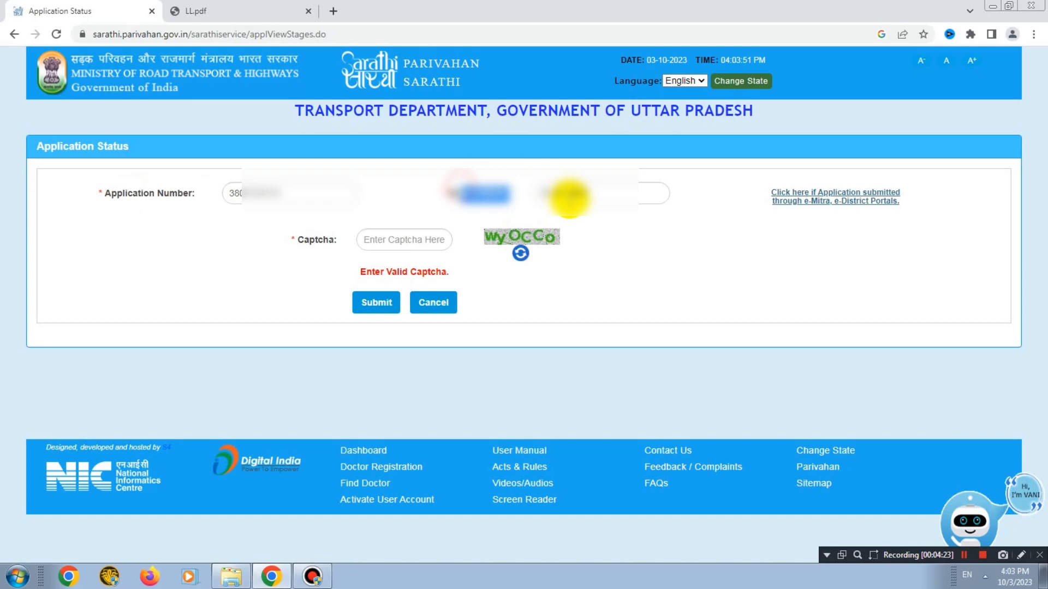
pyautogui.click(404, 240)
pyautogui.write('wy')
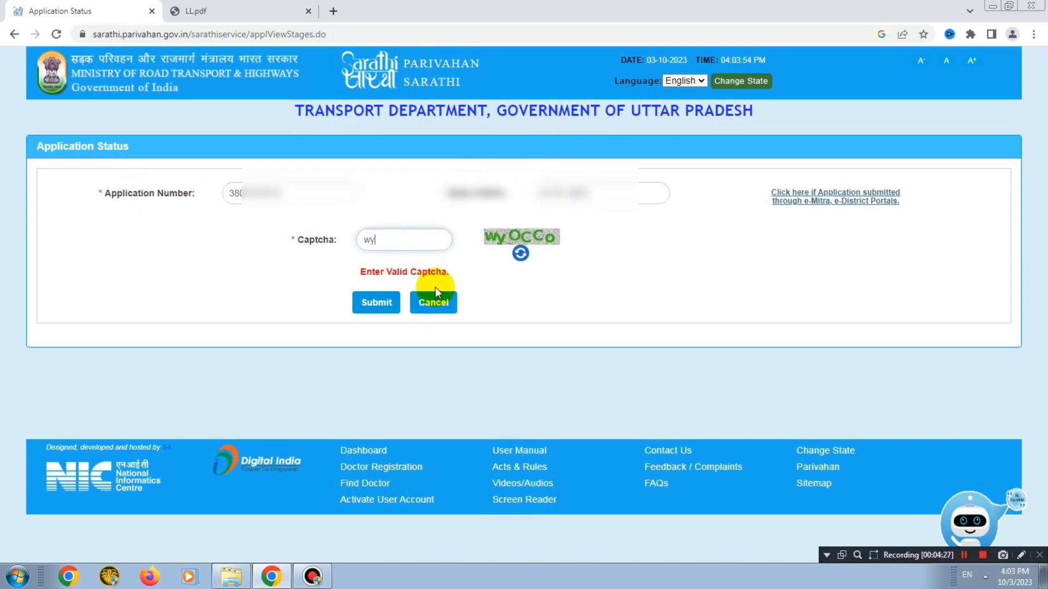
pyautogui.write('O')
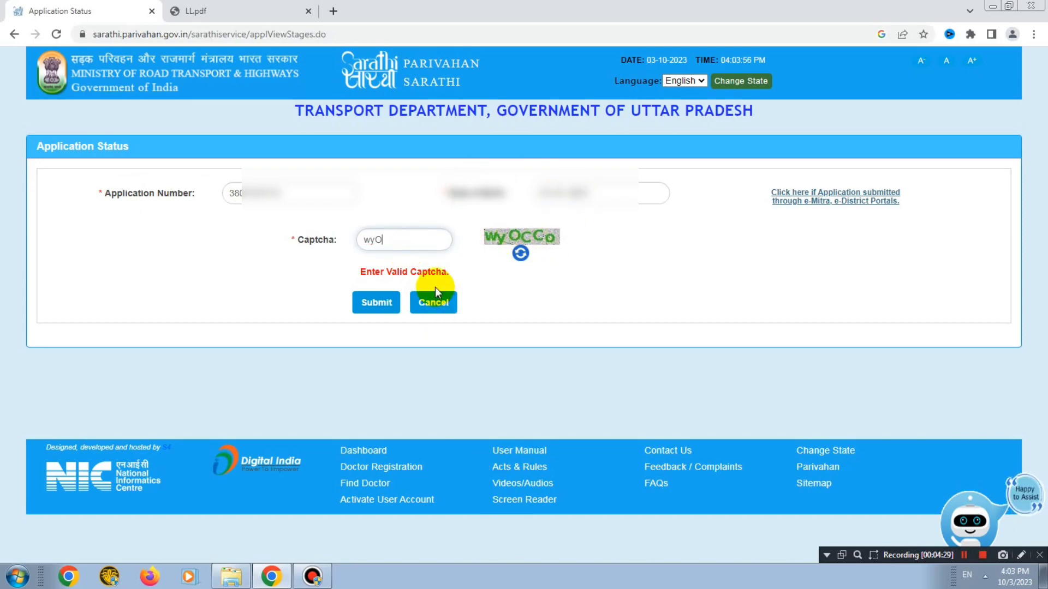
pyautogui.write('CCo')
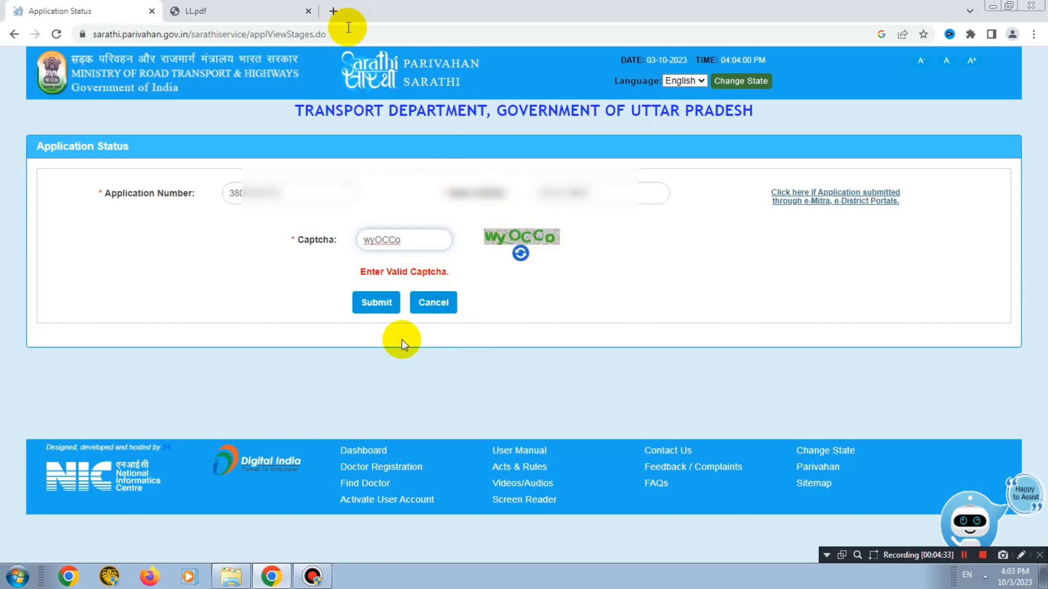
pyautogui.click(370, 310)
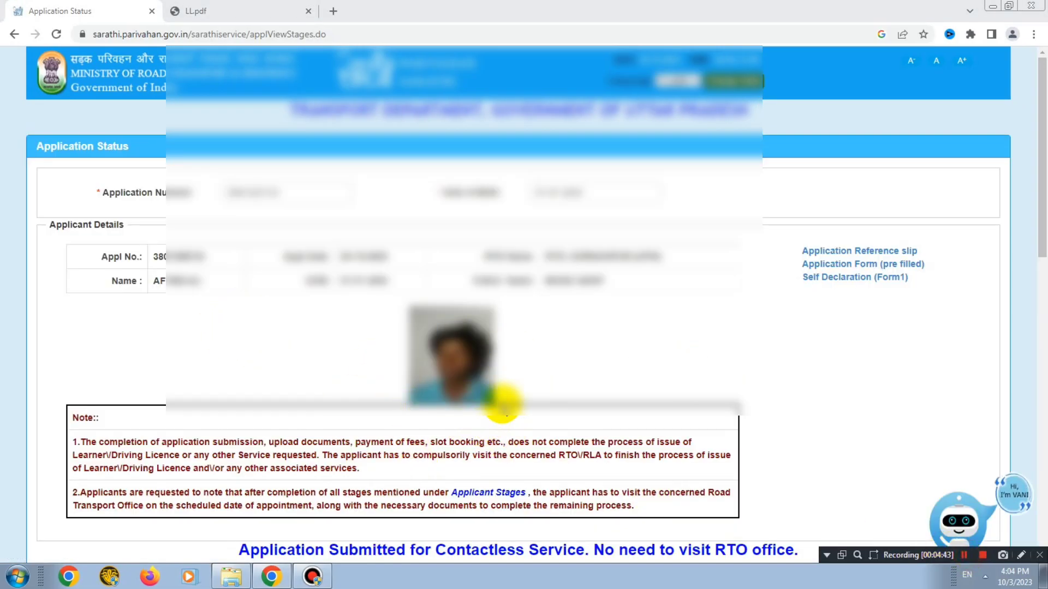
# - Examine the list of application stages to be completed and the status given for each one
pyautogui.scroll(-5, 621, 337)
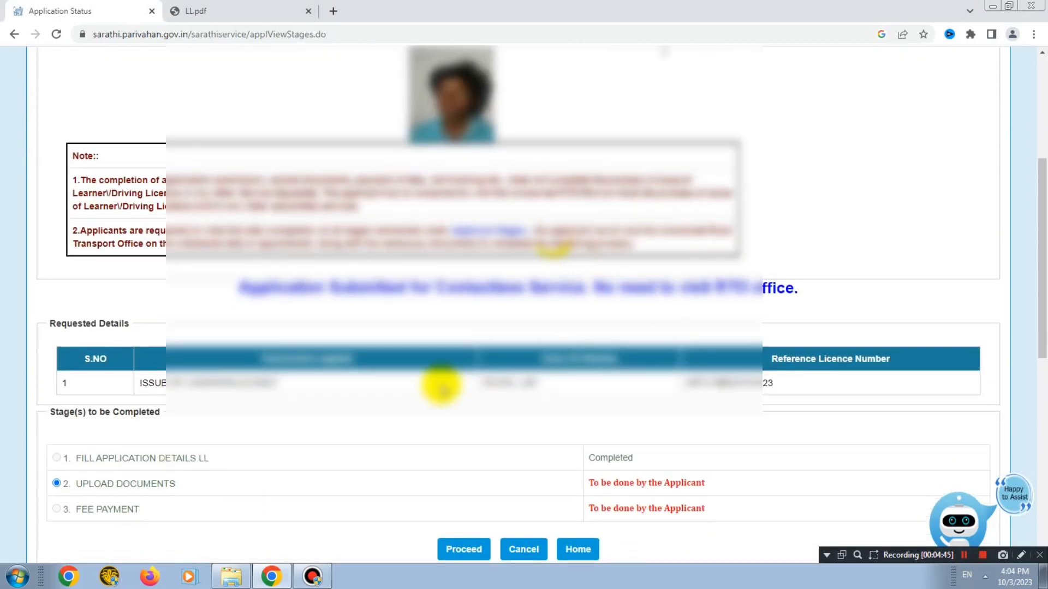
pyautogui.scroll(-1, 519, 281)
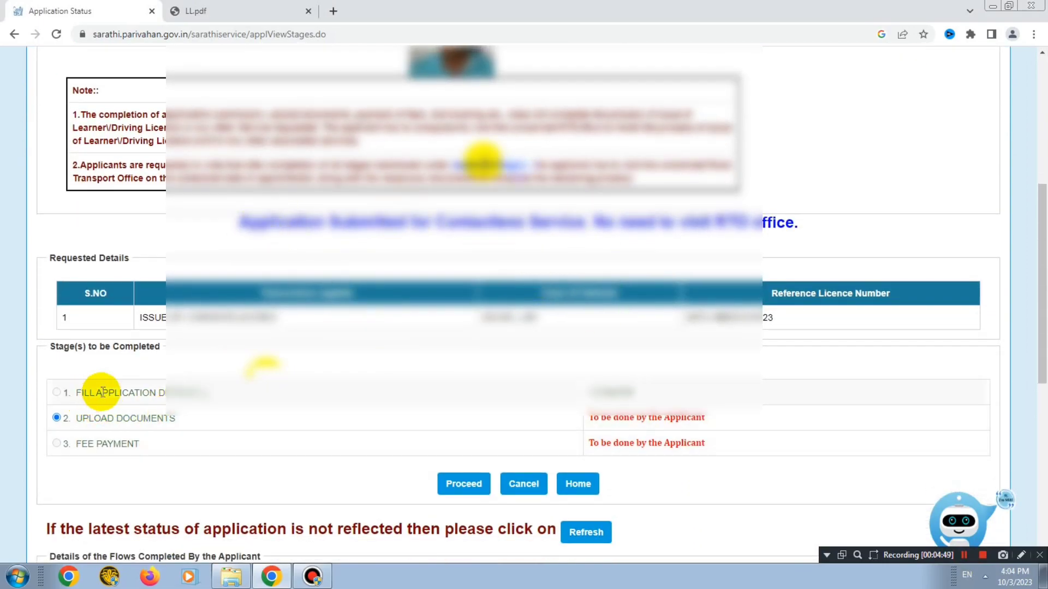
pyautogui.moveTo(164, 393); pyautogui.dragTo(609, 392)
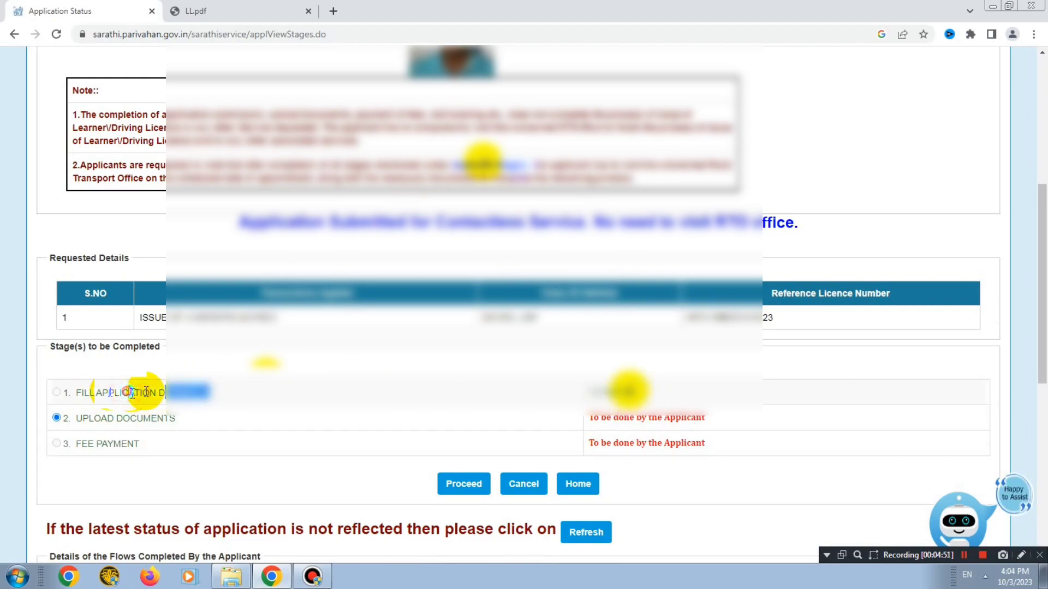
pyautogui.doubleClick(145, 418)
pyautogui.moveTo(94, 419); pyautogui.dragTo(77, 419)
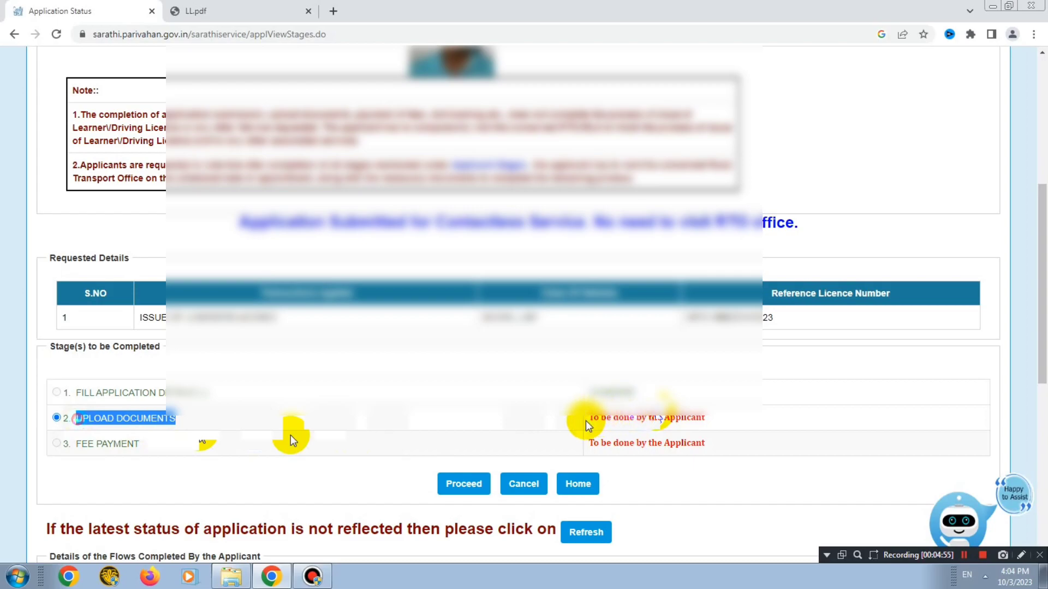
pyautogui.moveTo(77, 444); pyautogui.dragTo(146, 452)
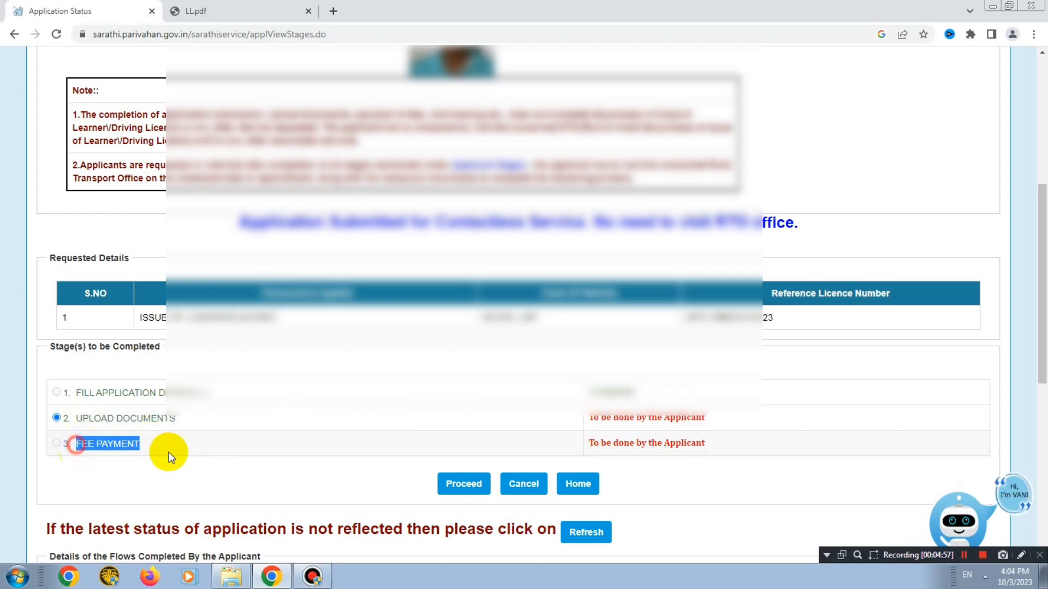
pyautogui.moveTo(593, 446); pyautogui.dragTo(719, 437)
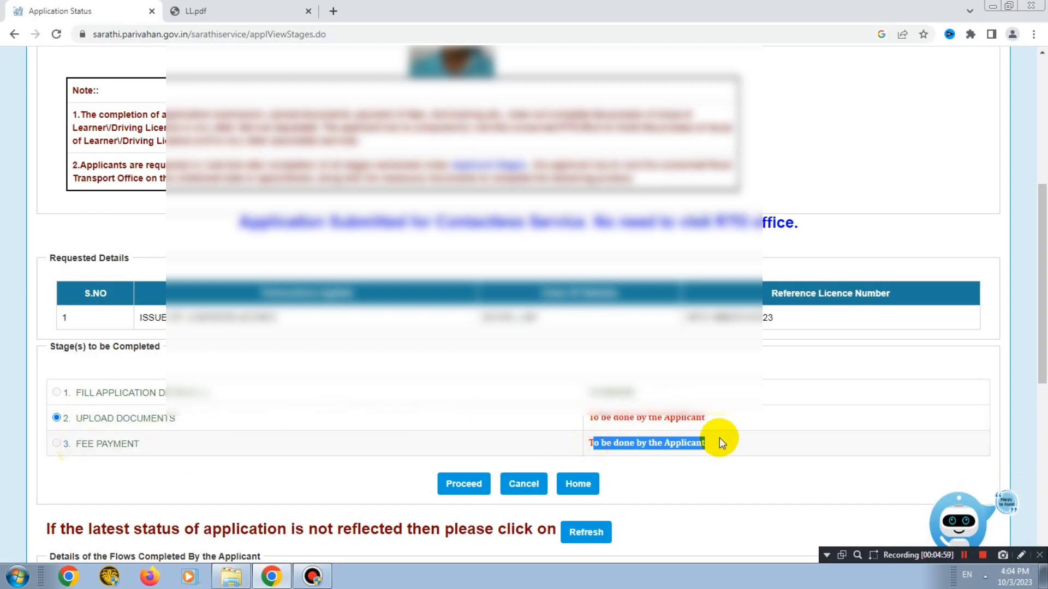
pyautogui.click(504, 440)
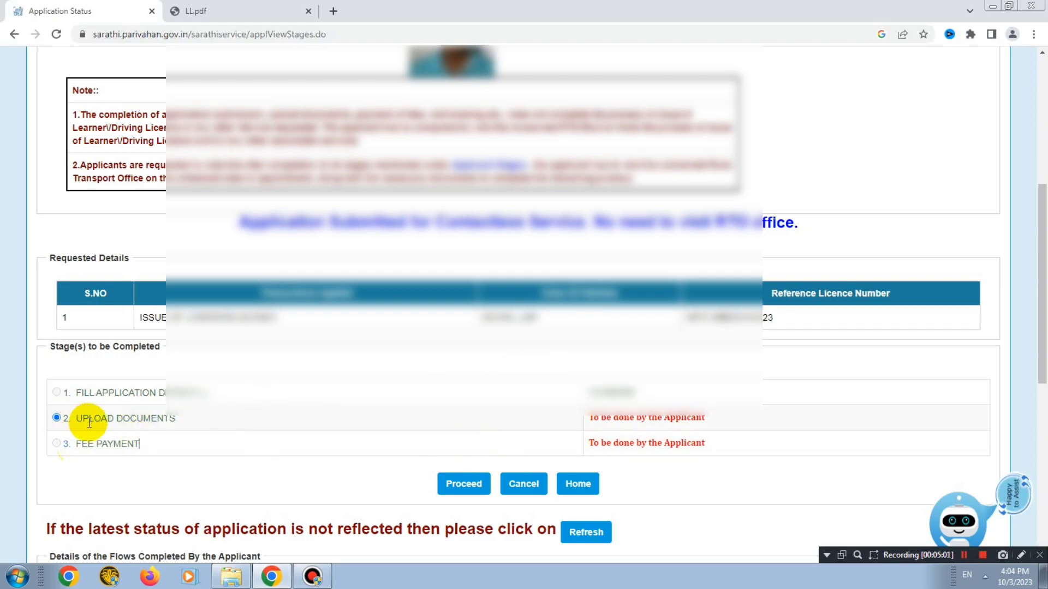
# - Proceed to the Upload Documents stage and accept the declaration that the details provided are true and correct
pyautogui.click(462, 486)
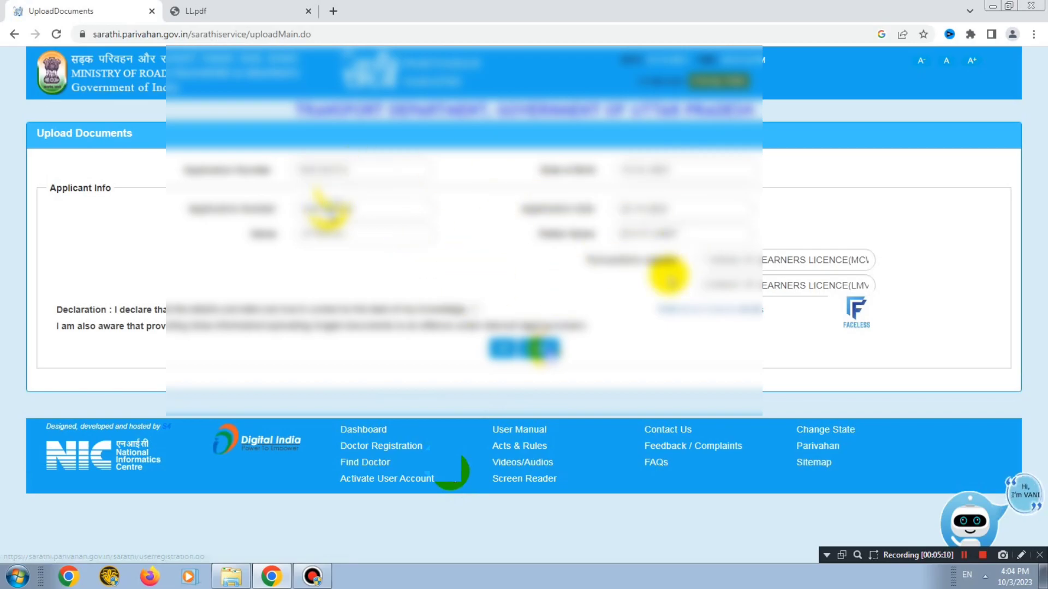
pyautogui.click(474, 311)
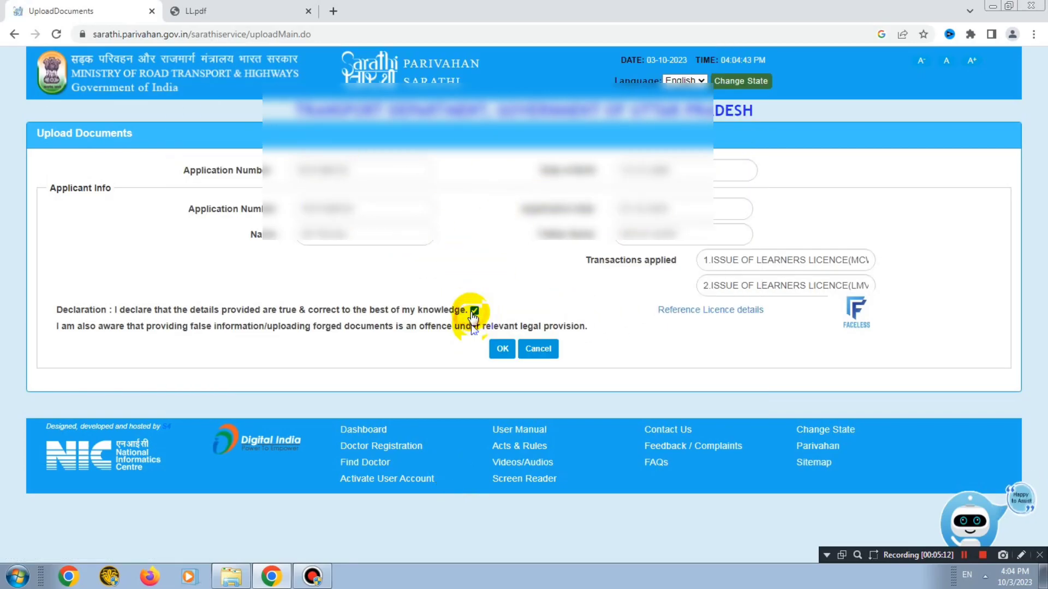
pyautogui.click(499, 351)
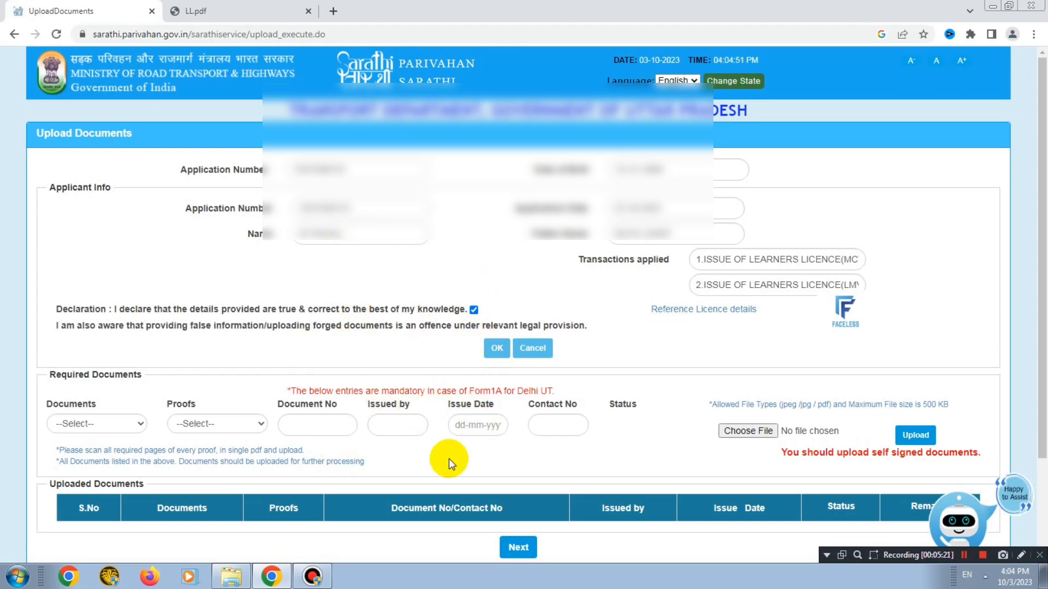
# - Set the required document to Learner Licence/LLs together and its proof to Learner Licence
pyautogui.scroll(-2, 172, 357)
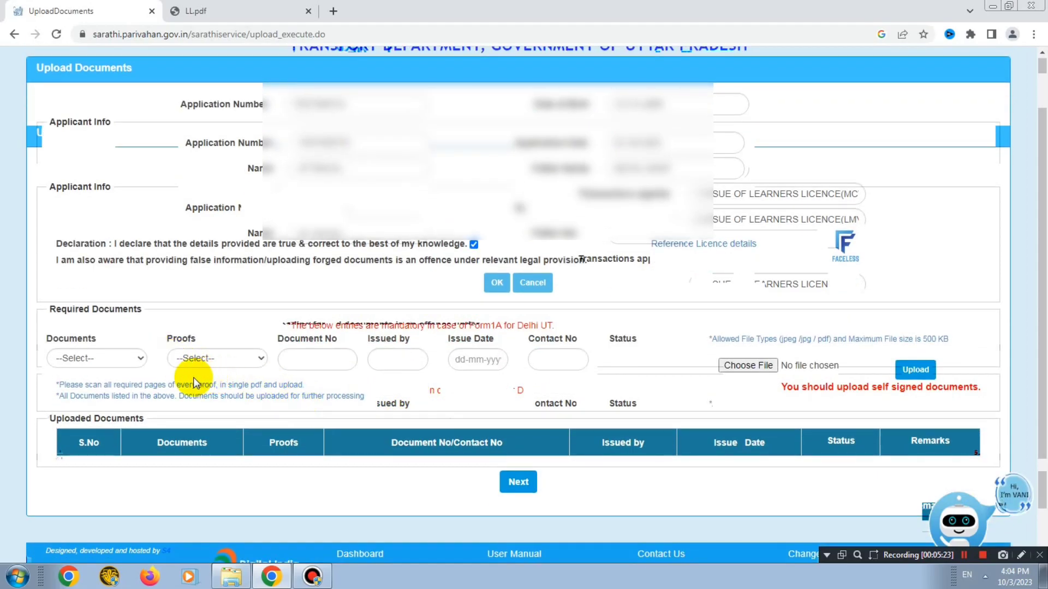
pyautogui.doubleClick(48, 339)
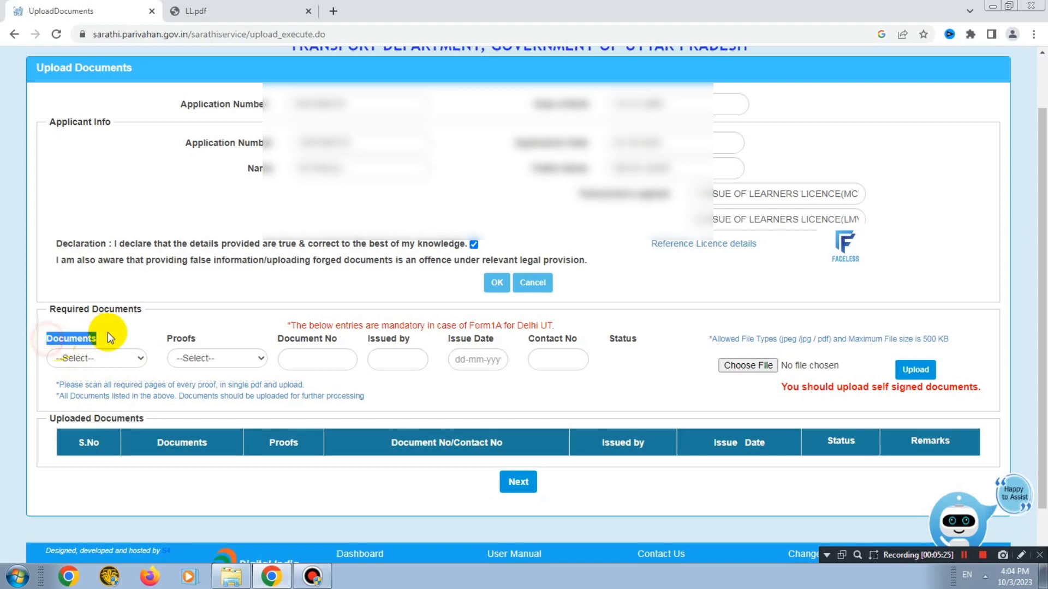
pyautogui.click(104, 362)
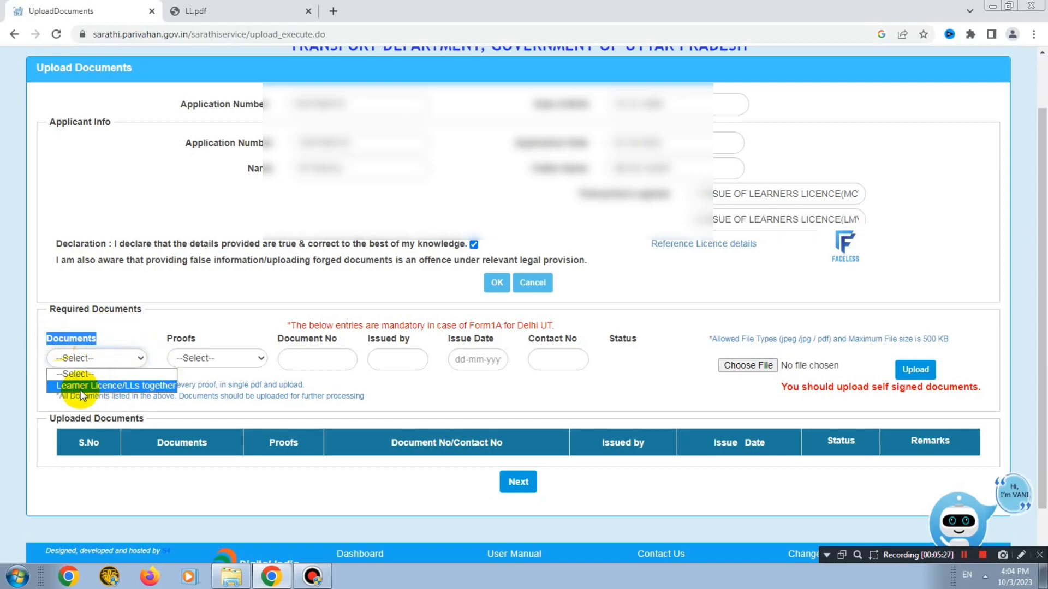
pyautogui.click(115, 386)
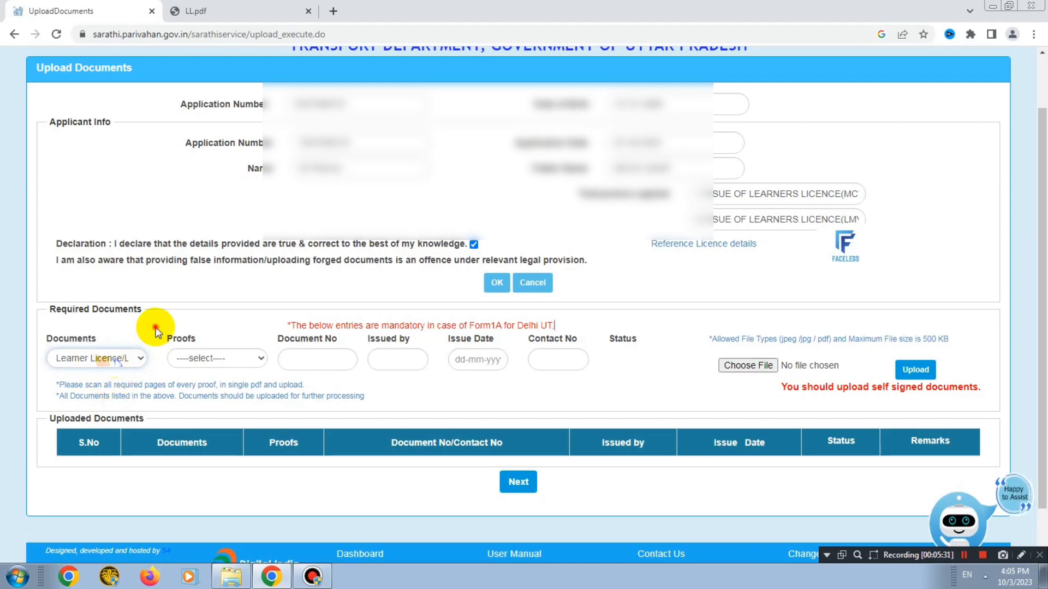
pyautogui.doubleClick(182, 340)
pyautogui.click(234, 361)
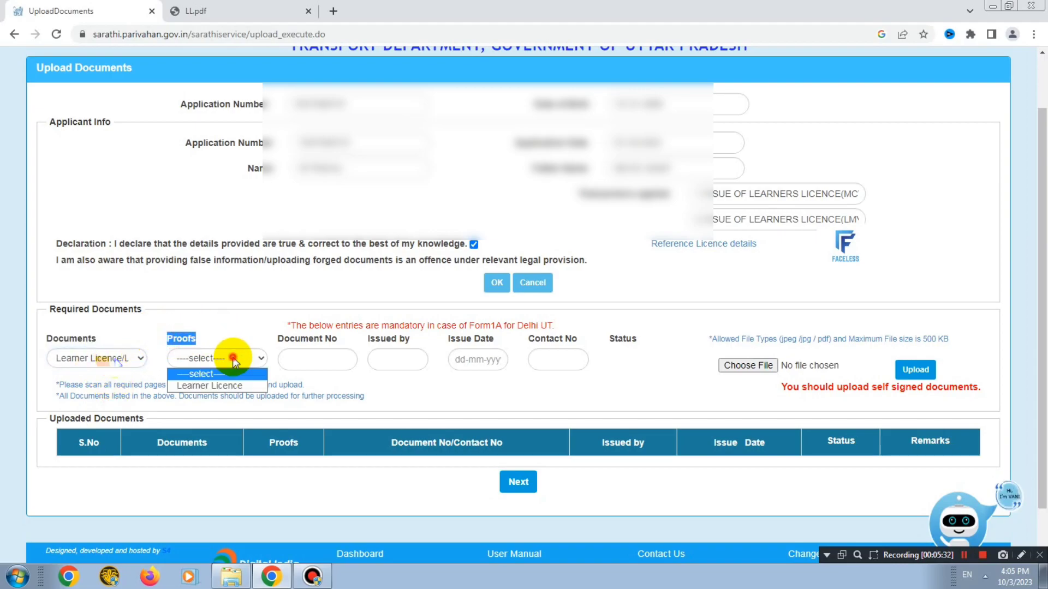
pyautogui.click(229, 387)
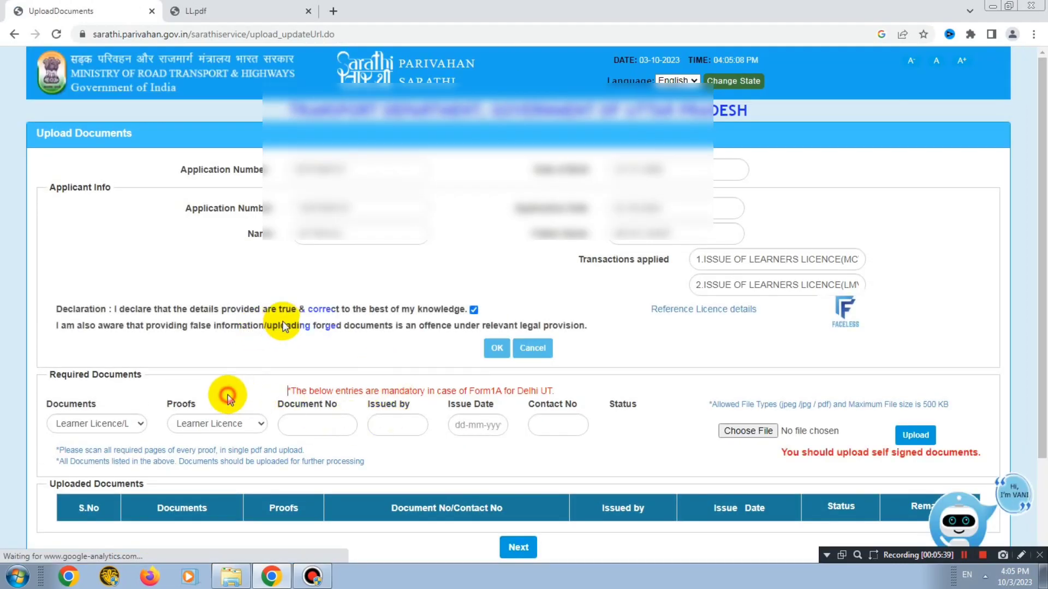
# - Choose LL.pdf as the file for the learner licence proof and upload it, leaving the optional document details blank
pyautogui.click(279, 404)
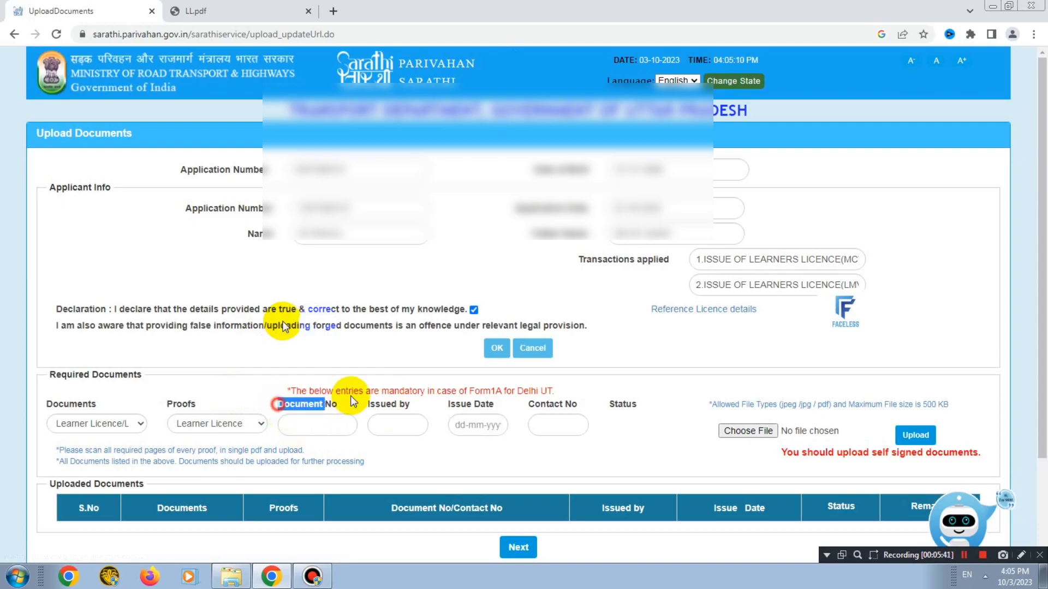
pyautogui.click(373, 406)
pyautogui.moveTo(403, 408); pyautogui.dragTo(657, 418)
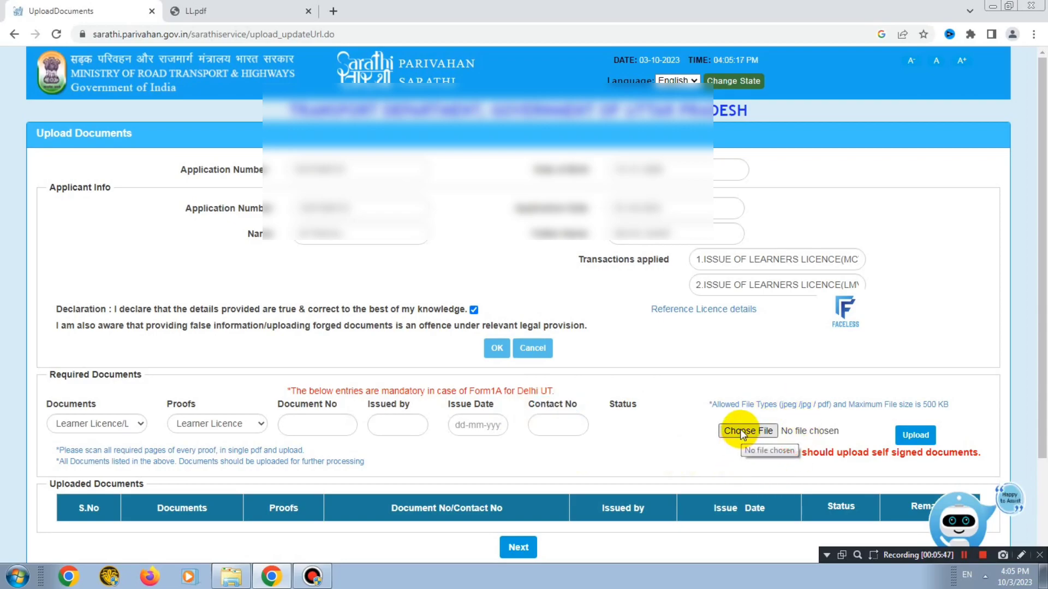
pyautogui.click(964, 555)
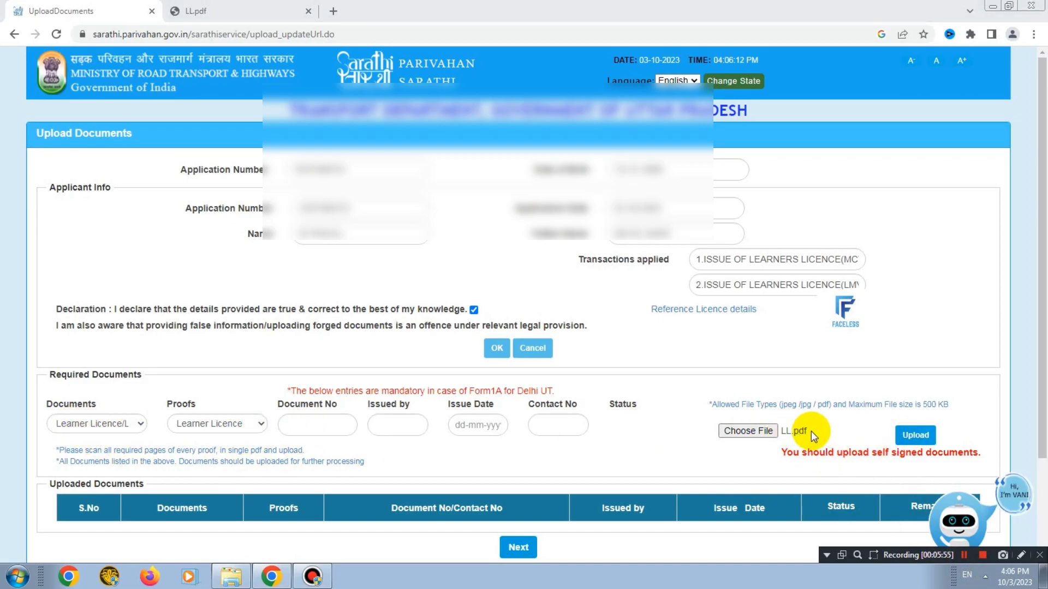
pyautogui.click(915, 437)
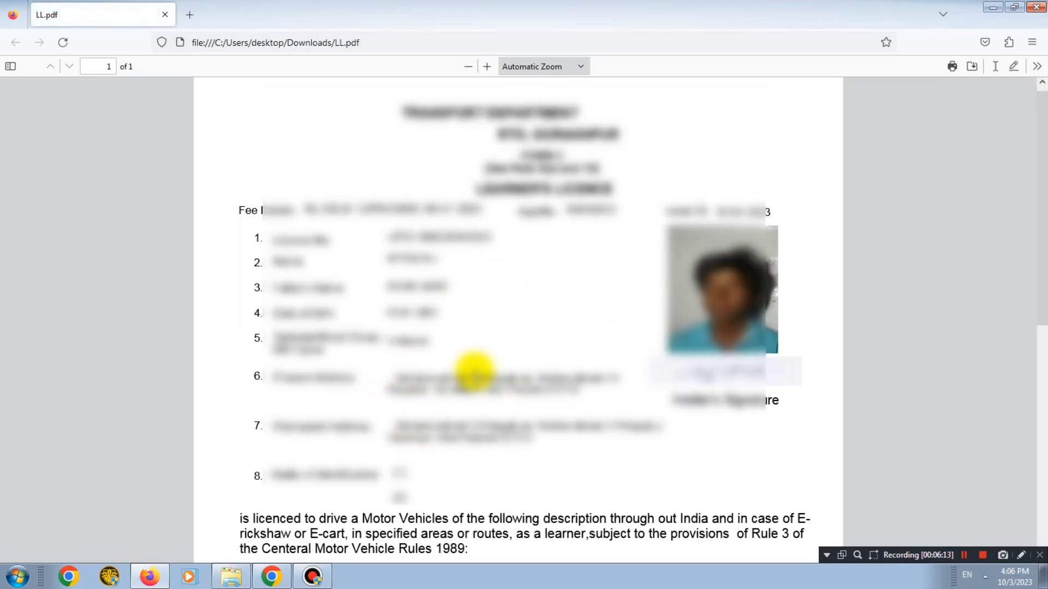
# - Switch from the LL.pdf preview back to Chrome and confirm the uploaded learner licence document
pyautogui.click(273, 579)
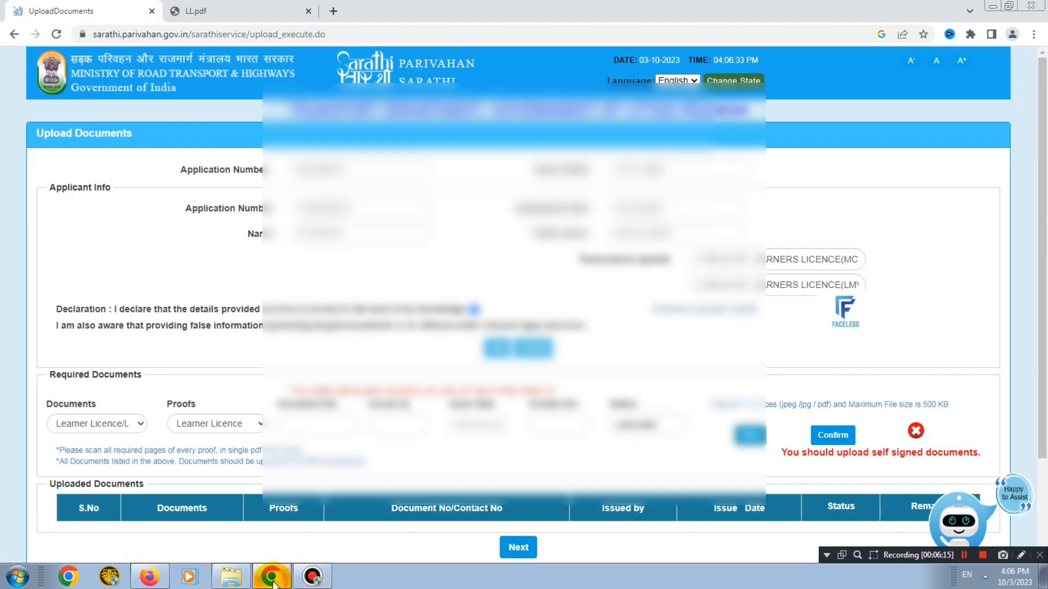
pyautogui.click(845, 438)
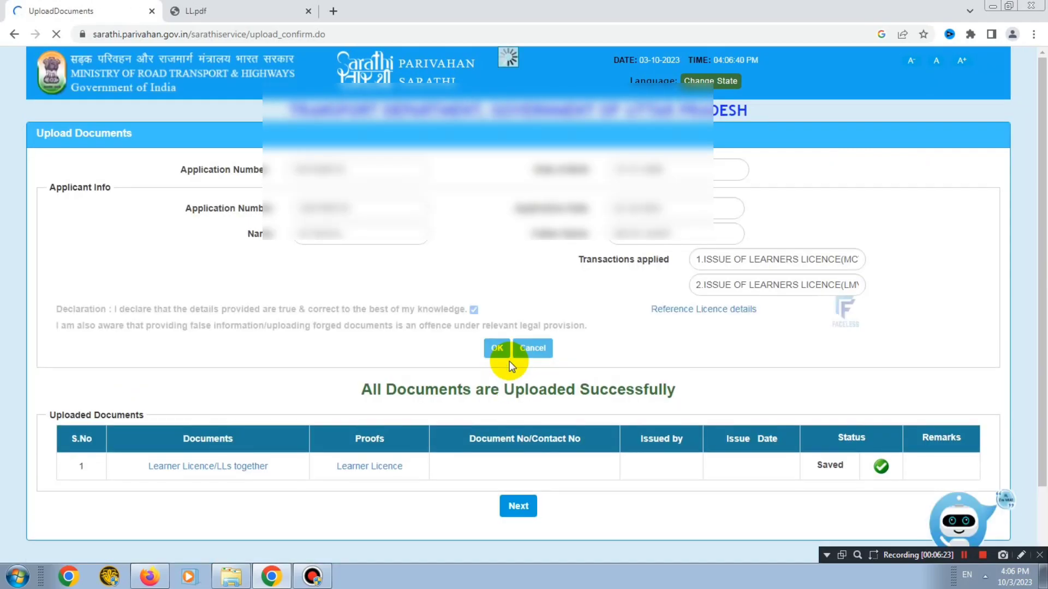
pyautogui.click(501, 354)
pyautogui.moveTo(353, 388); pyautogui.dragTo(743, 392)
pyautogui.click(742, 392)
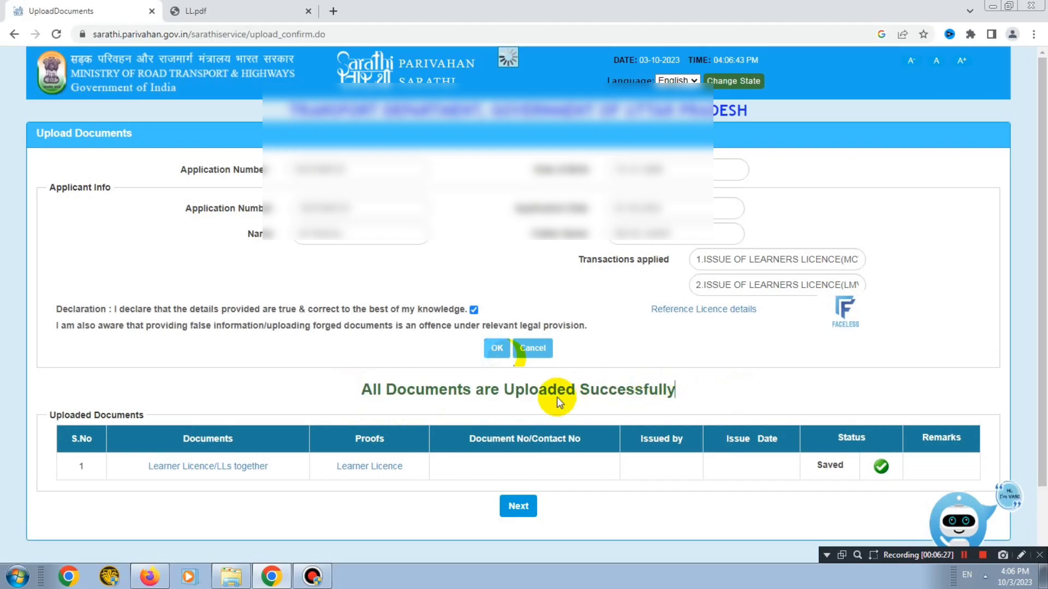
# - Continue past the uploaded documents page, enter the captcha shown and submit the application status form
pyautogui.moveTo(471, 395); pyautogui.dragTo(739, 388)
pyautogui.click(739, 388)
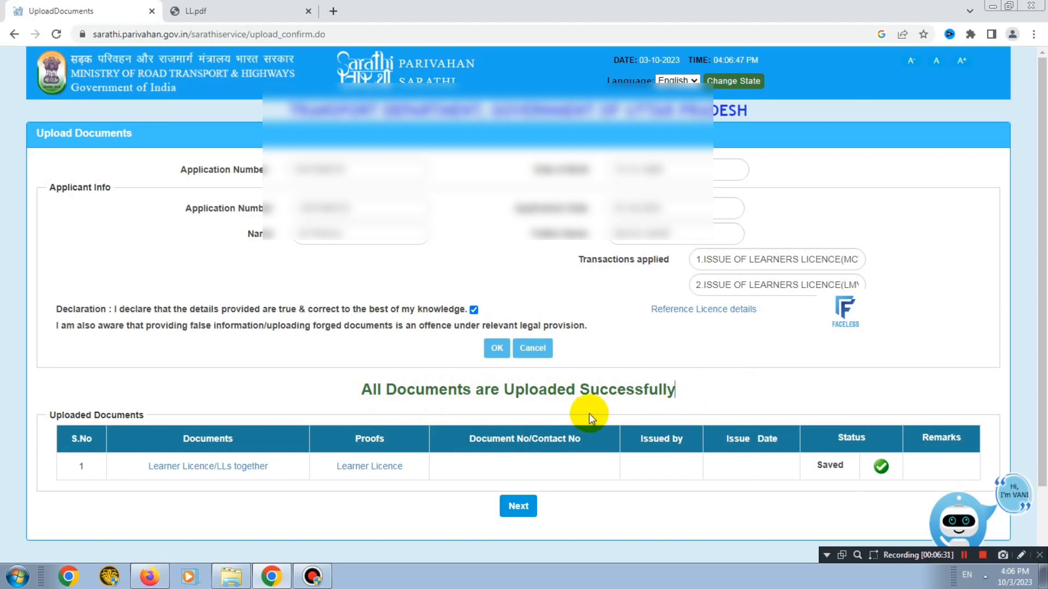
pyautogui.click(518, 507)
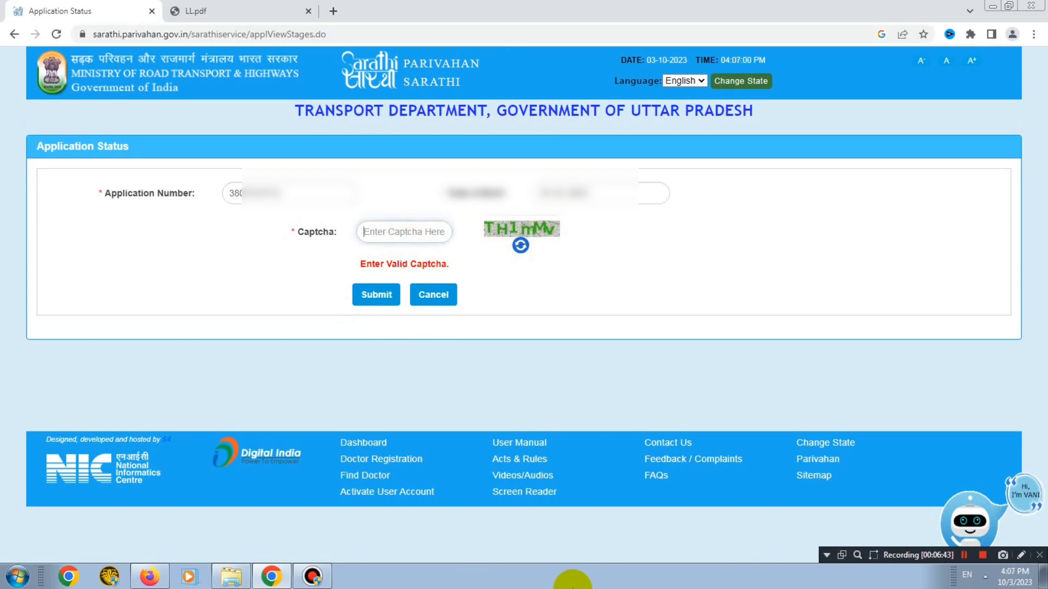
pyautogui.write('1mMv')
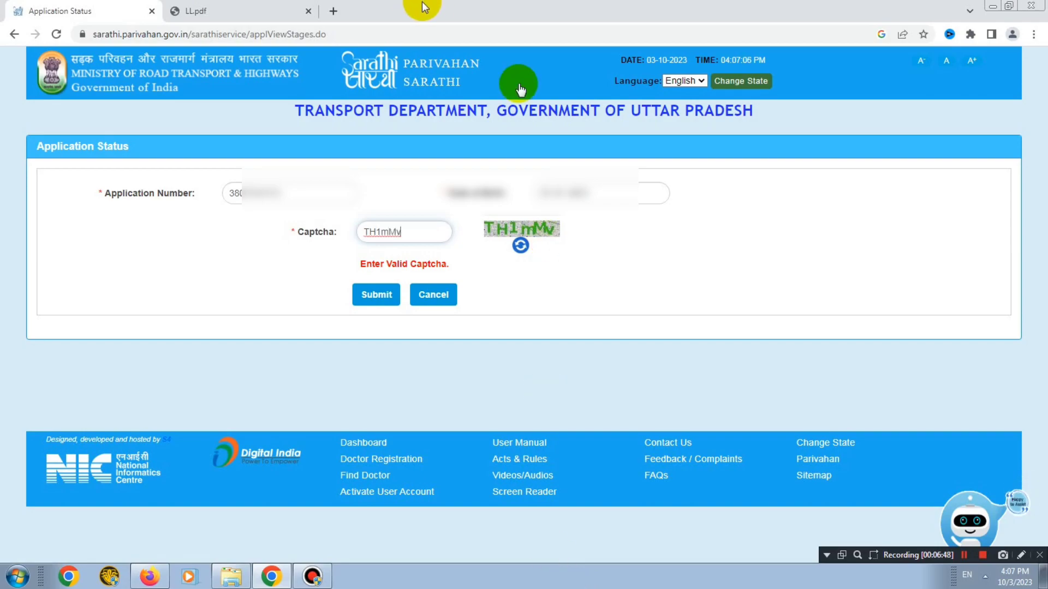
pyautogui.click(371, 298)
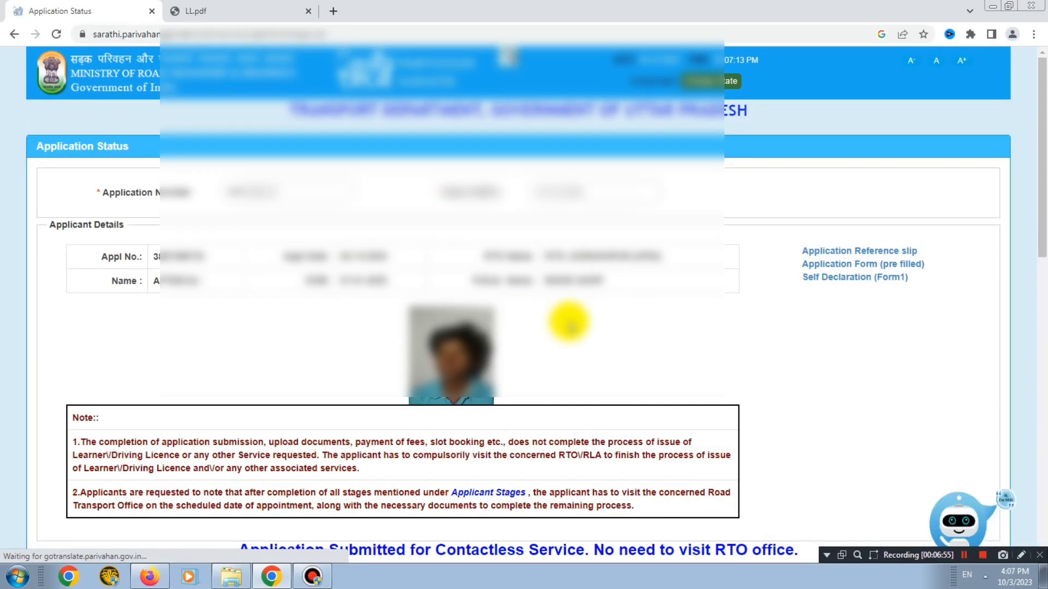
# - Review the stages still to be completed and proceed with the Fee Payment stage
pyautogui.scroll(-7, 644, 393)
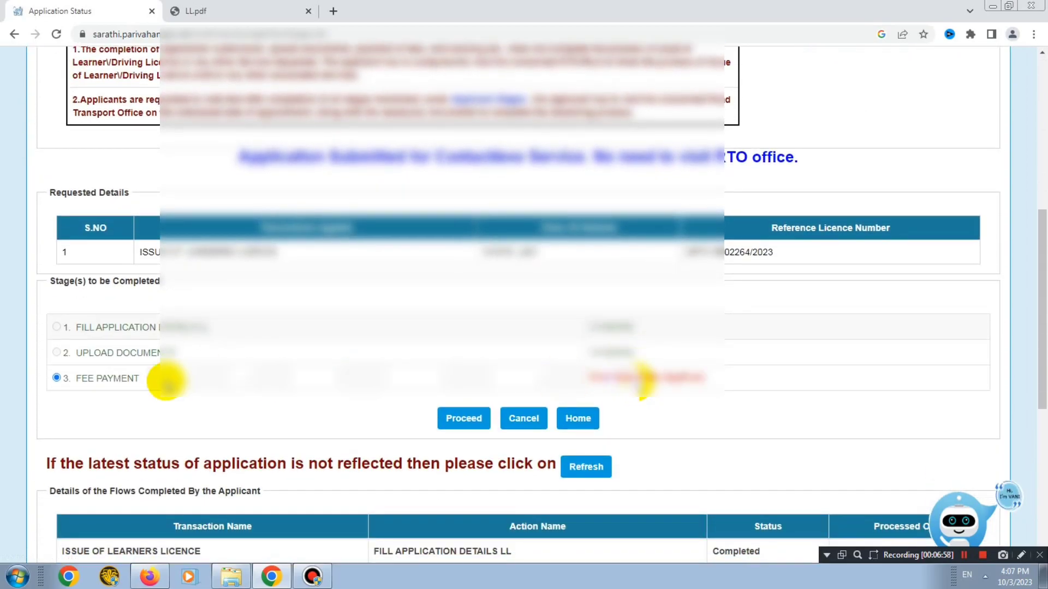
pyautogui.moveTo(89, 378); pyautogui.dragTo(702, 381)
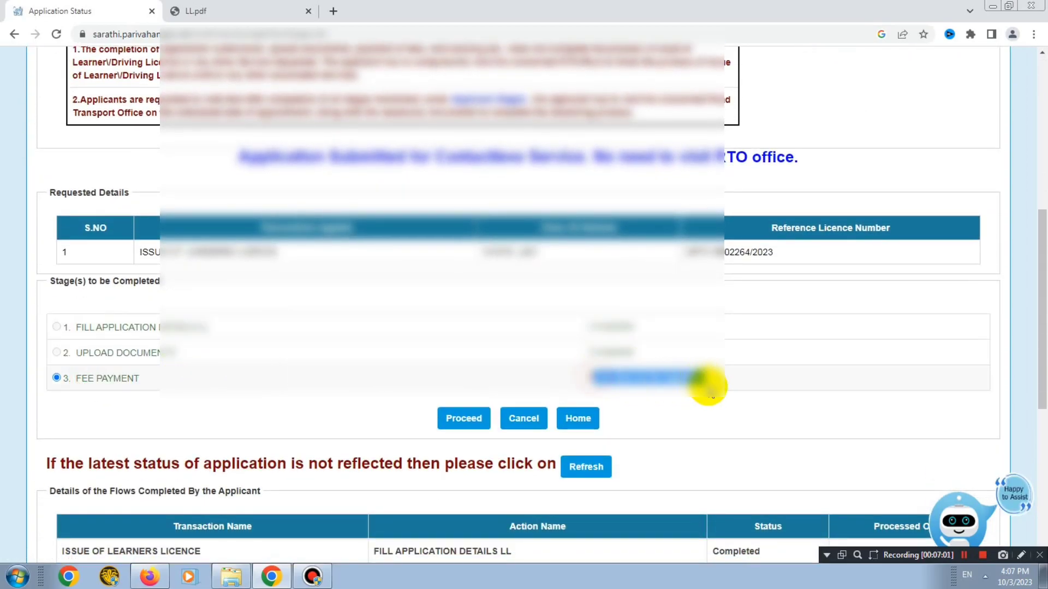
pyautogui.click(524, 365)
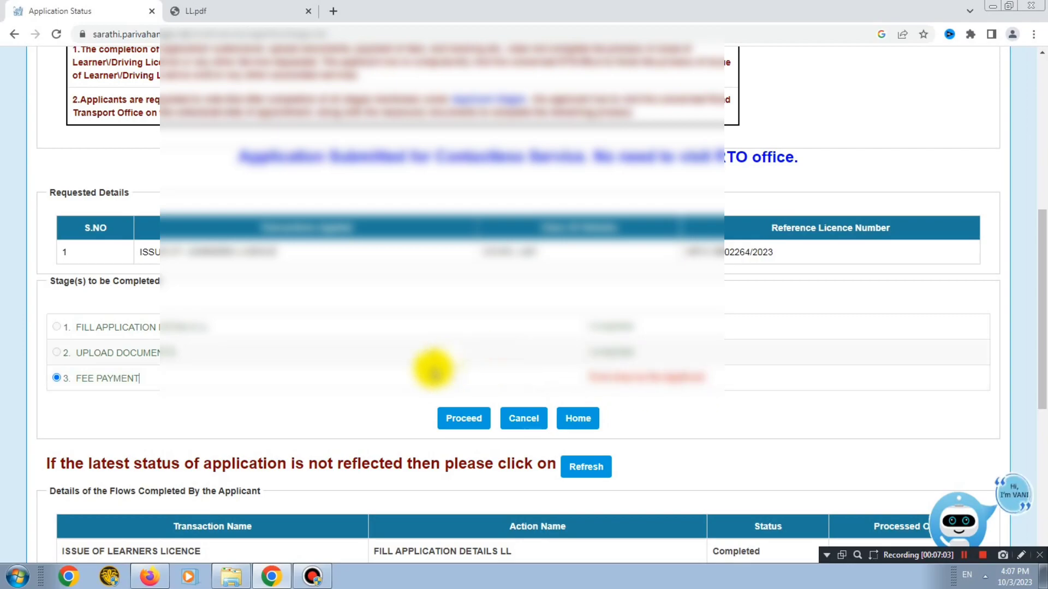
pyautogui.scroll(-2, 527, 354)
pyautogui.scroll(-2, 524, 349)
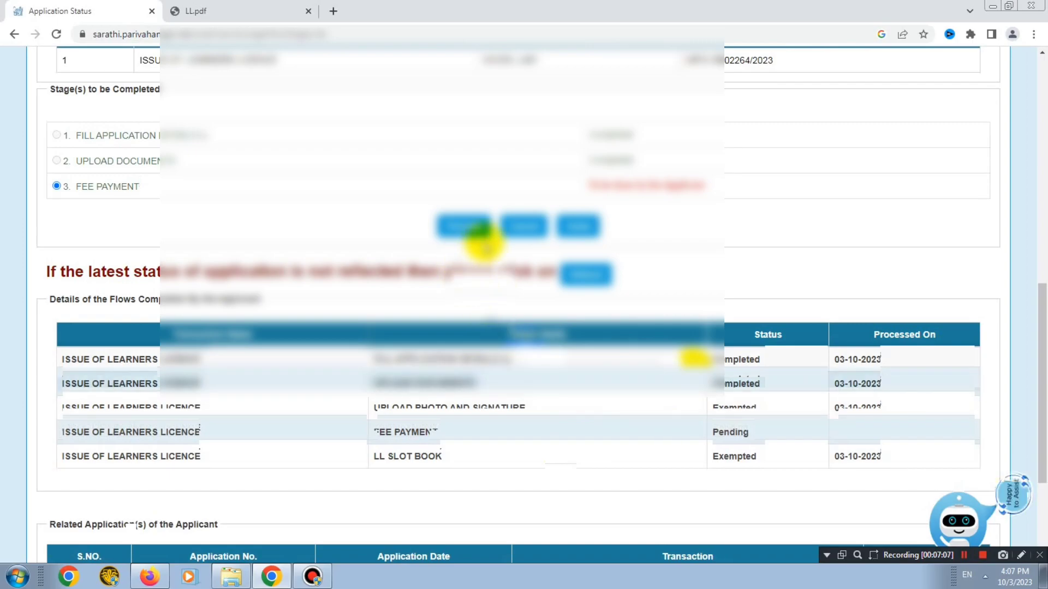
pyautogui.click(459, 226)
pyautogui.click(452, 226)
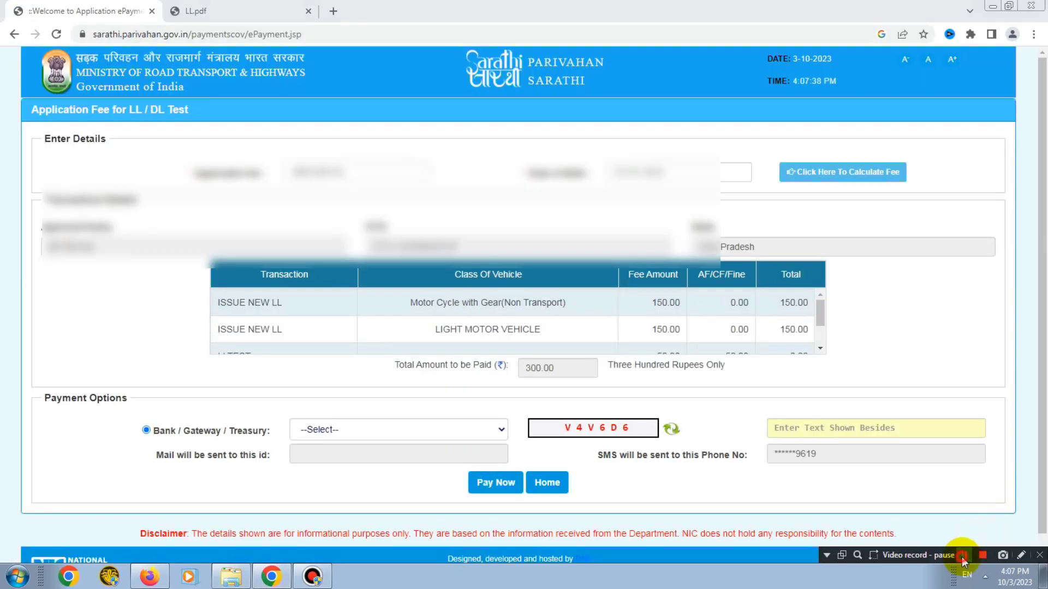
# - Set the payment bank to STATE BANK OF INDIA, enter the captcha shown and submit the fee for payment
pyautogui.click(963, 556)
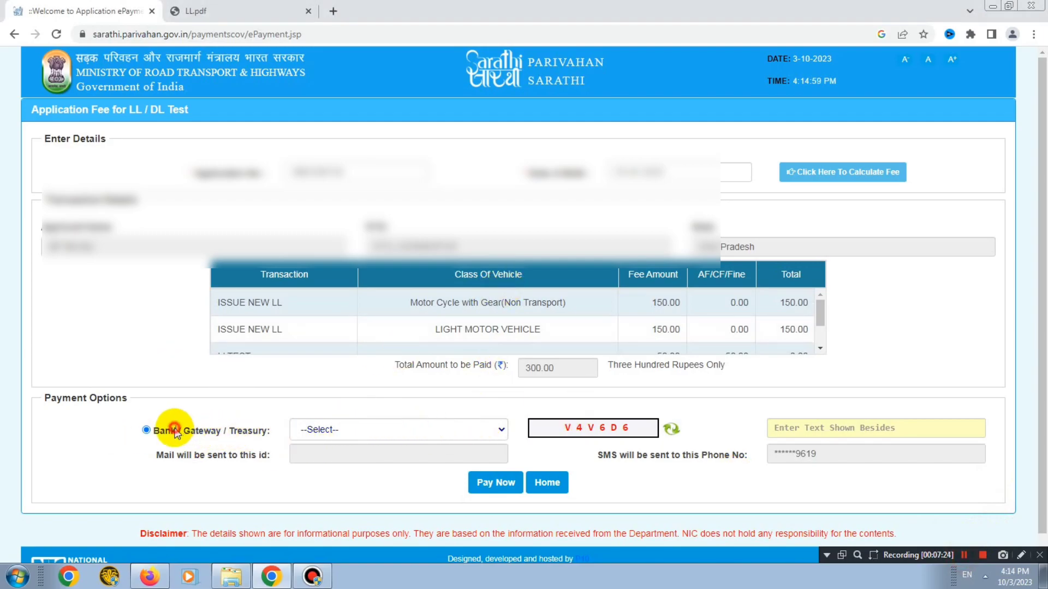
pyautogui.moveTo(176, 431); pyautogui.dragTo(351, 428)
pyautogui.click(352, 426)
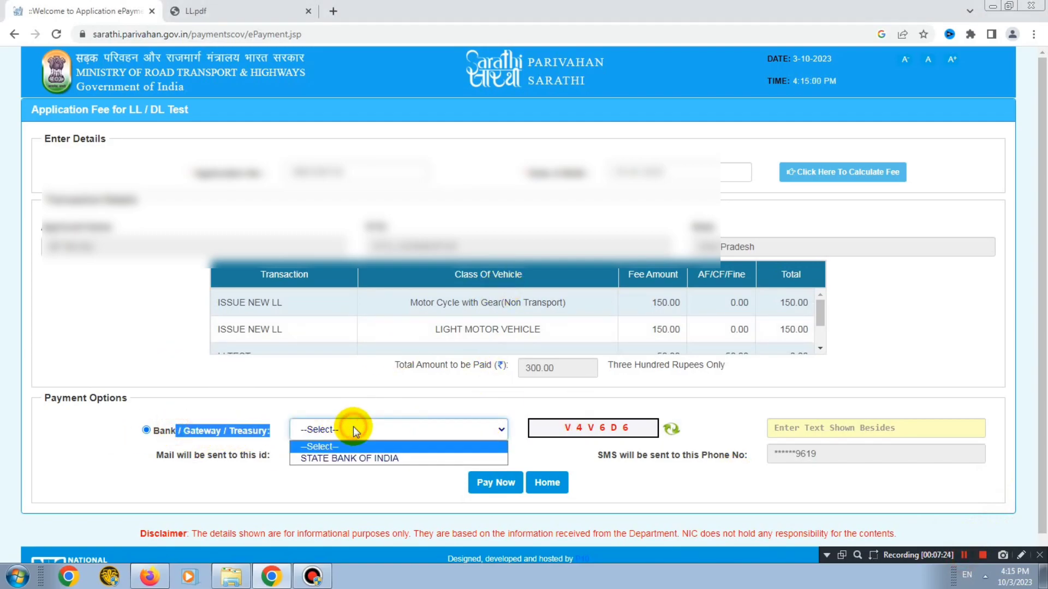
pyautogui.click(351, 461)
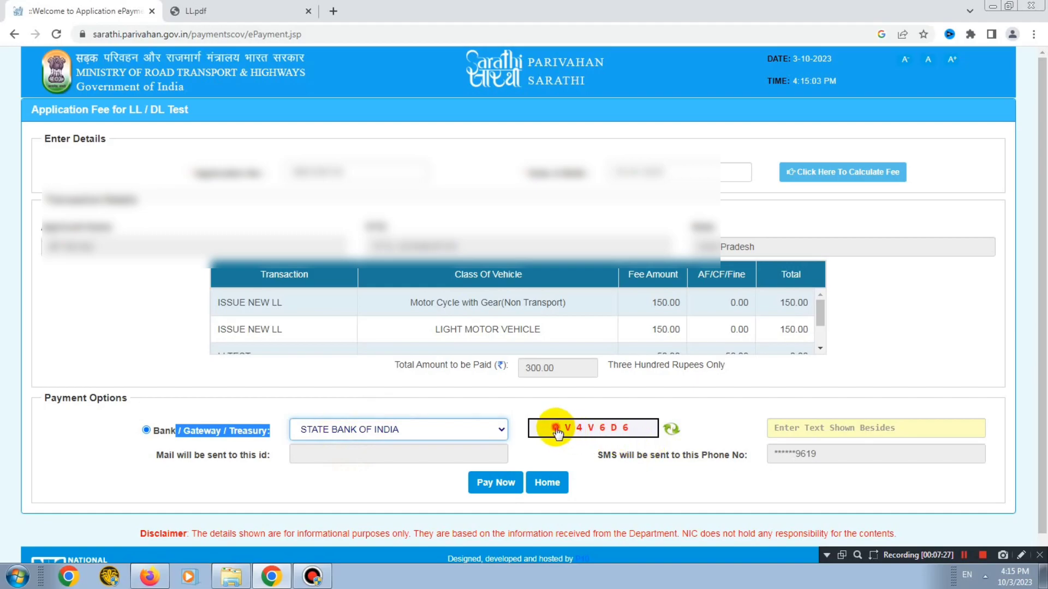
pyautogui.click(815, 428)
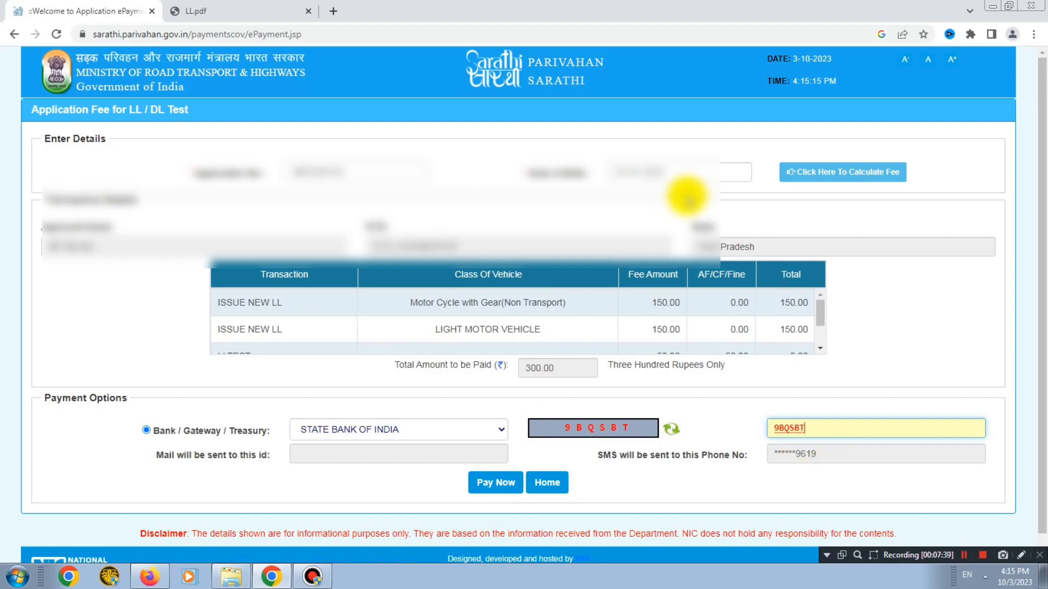
pyautogui.click(490, 485)
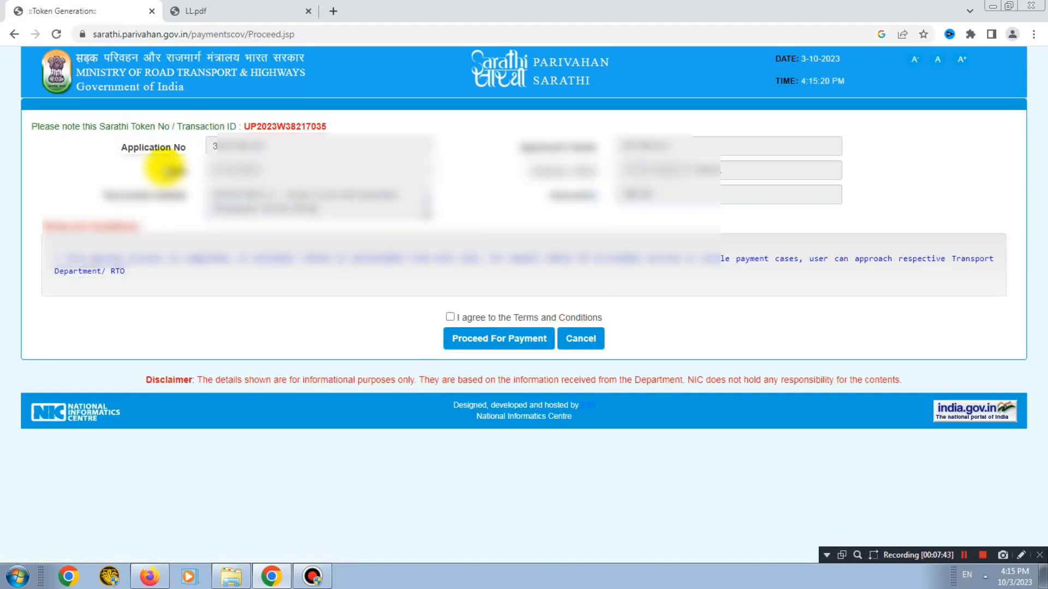
# - Agree to the Terms and Conditions and proceed to the payment gateway
pyautogui.click(965, 555)
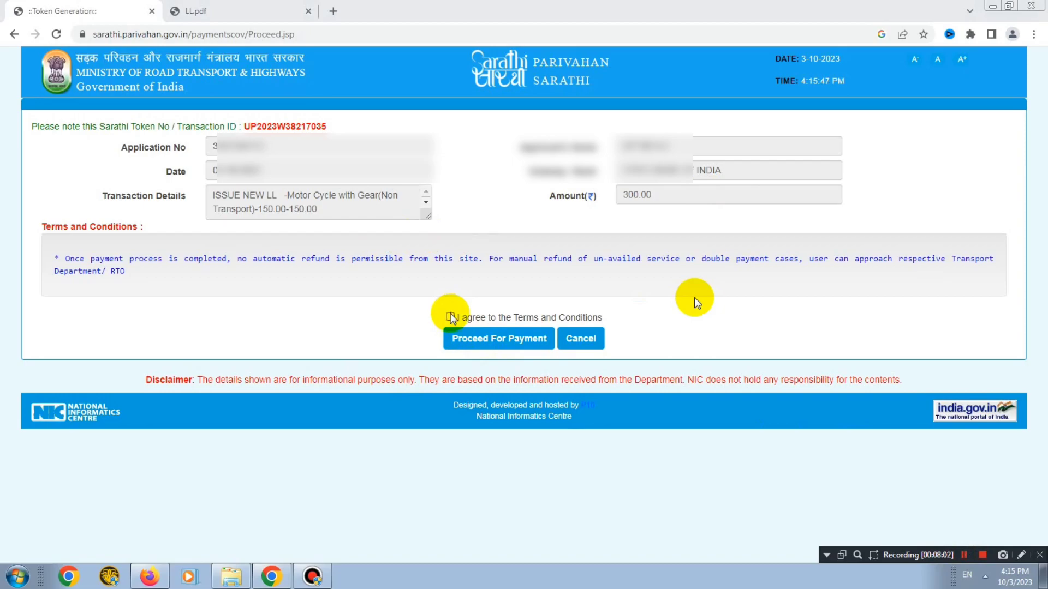
pyautogui.click(451, 316)
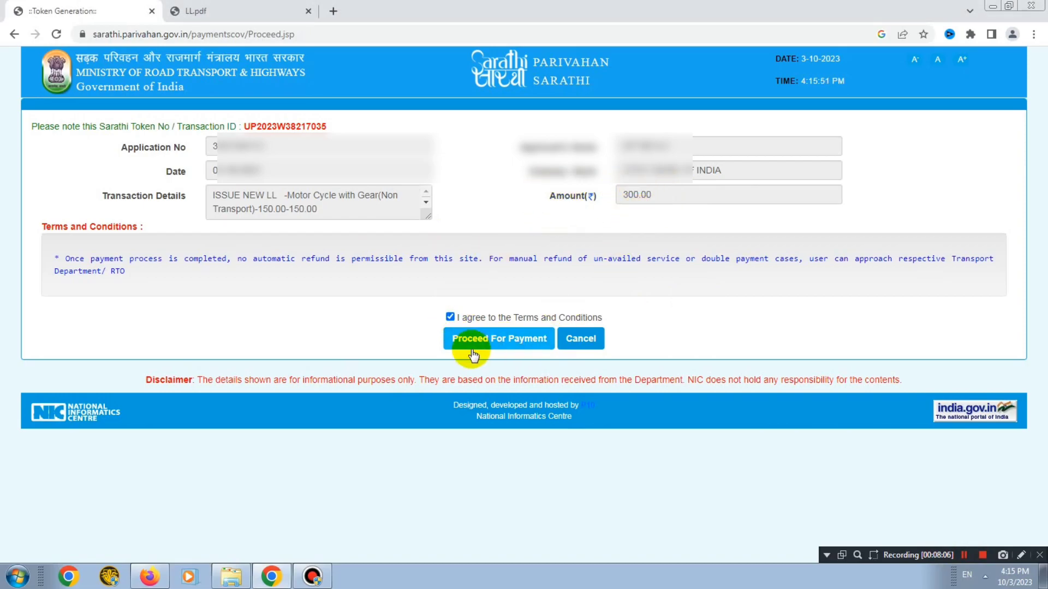
pyautogui.click(489, 342)
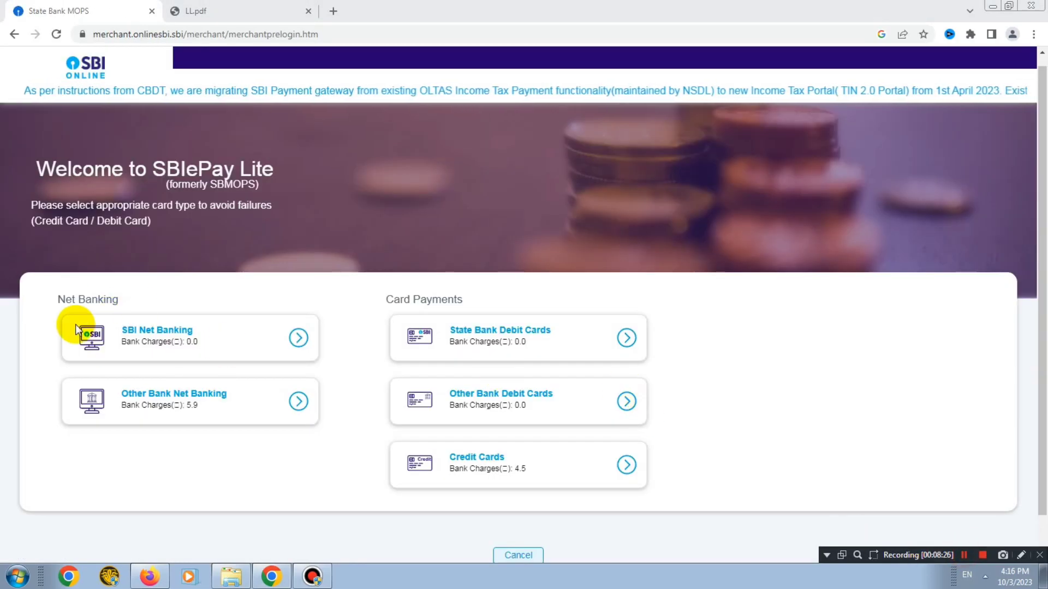
# - Choose State Bank Debit Cards as the payment method and confirm the payment details
pyautogui.moveTo(55, 303); pyautogui.dragTo(119, 299)
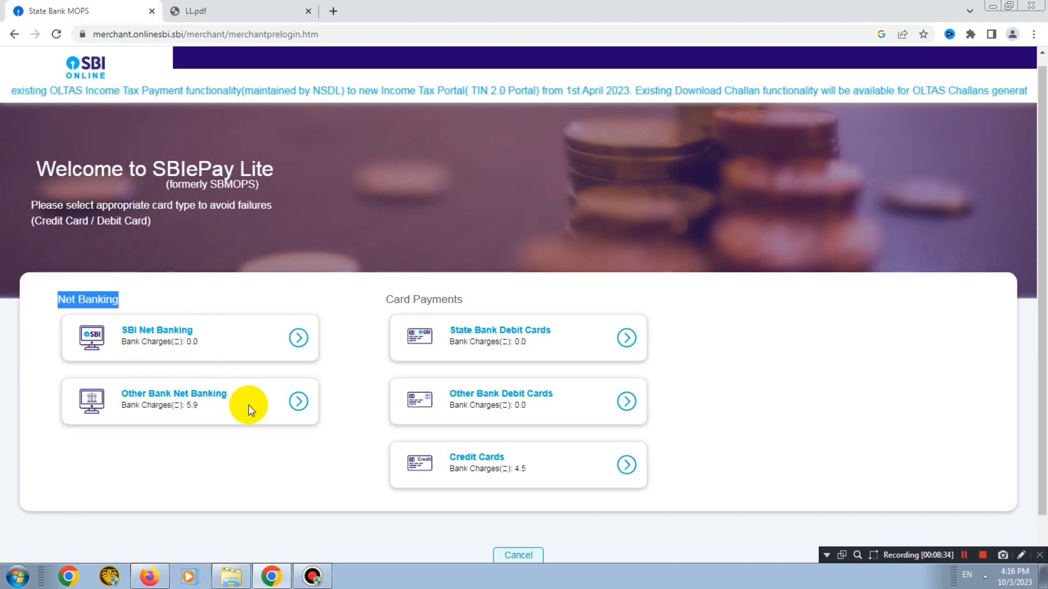
pyautogui.moveTo(385, 305); pyautogui.dragTo(463, 297)
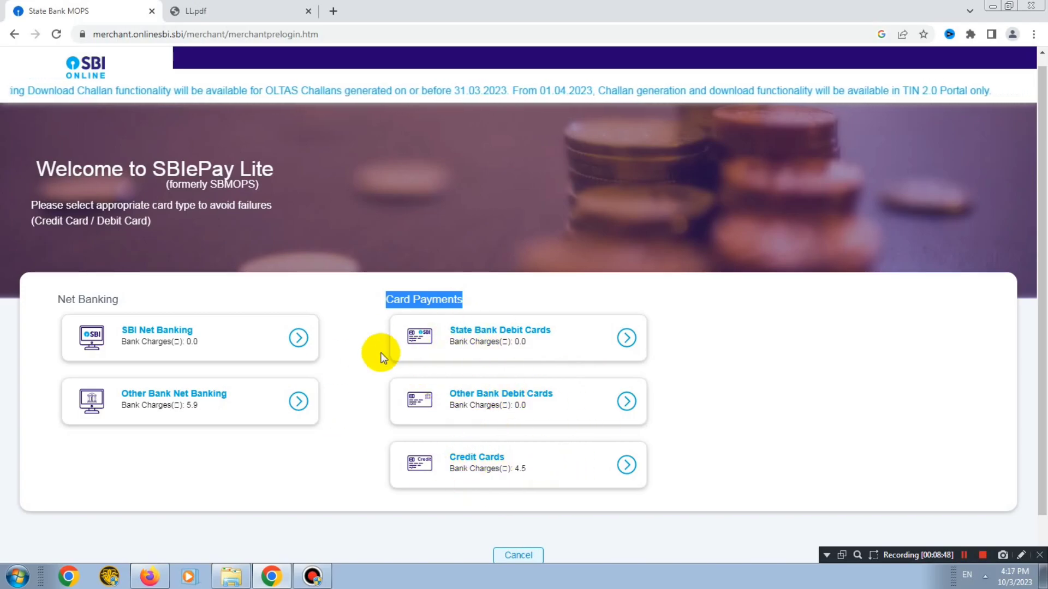
pyautogui.click(736, 312)
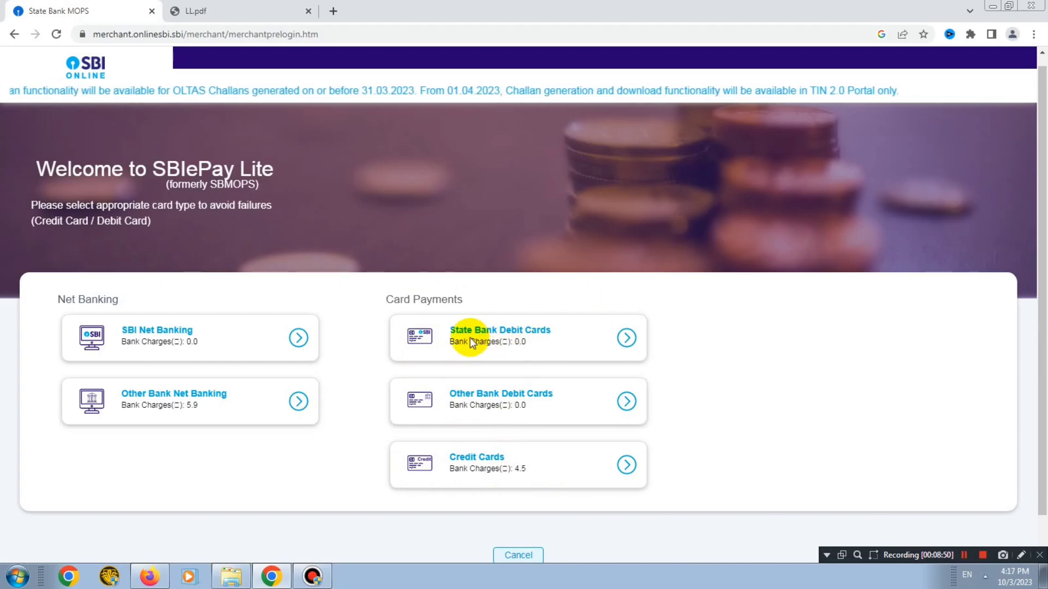
pyautogui.click(612, 341)
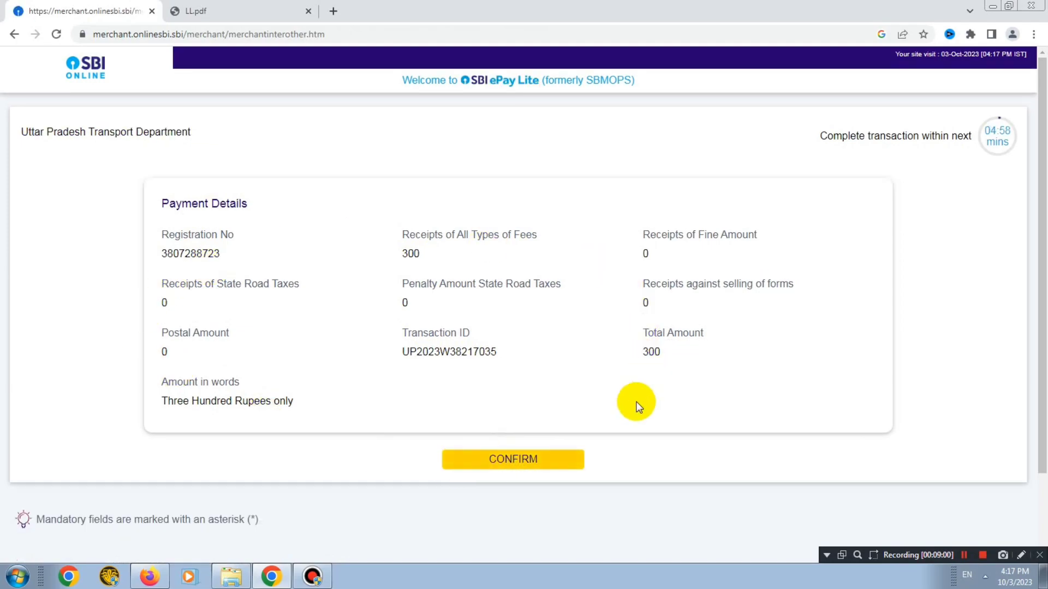
pyautogui.click(513, 465)
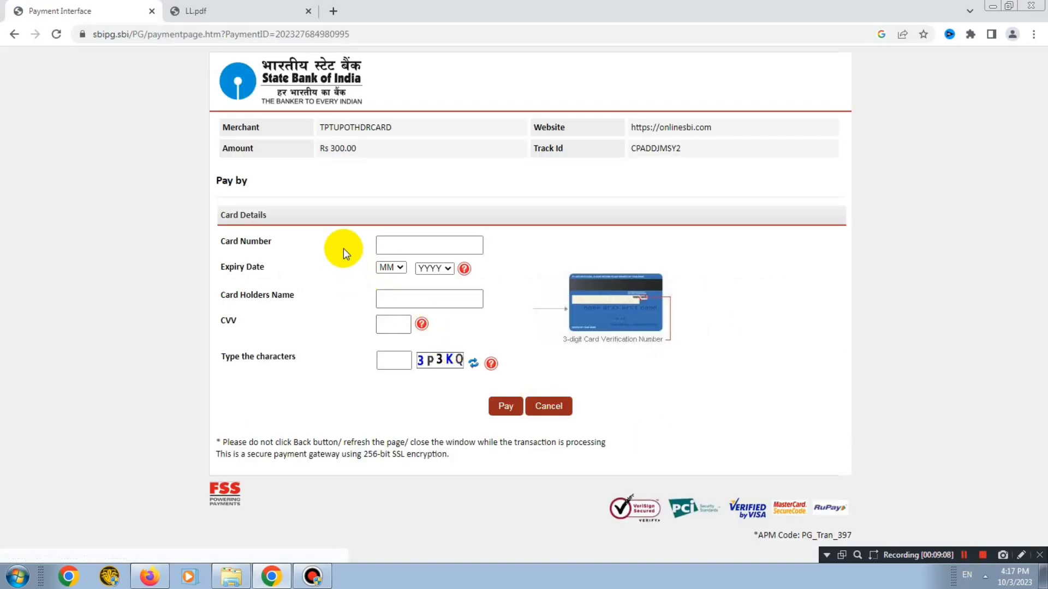
# - Review the card number, expiry date, cardholder name and CVV fields required on the card payment page
pyautogui.moveTo(227, 243); pyautogui.dragTo(438, 246)
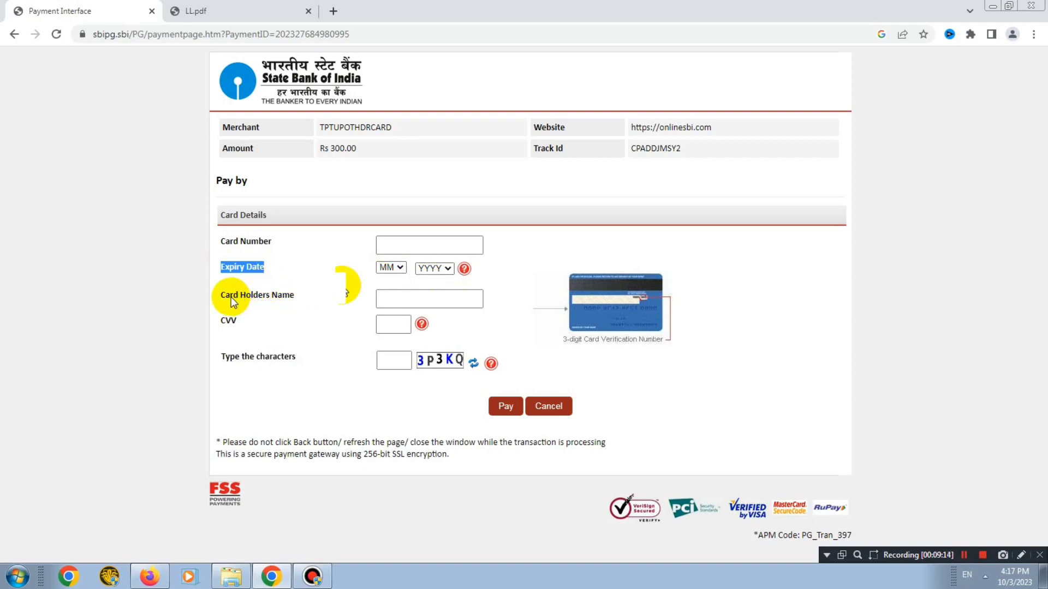
pyautogui.moveTo(230, 295); pyautogui.dragTo(398, 302)
pyautogui.moveTo(227, 321); pyautogui.dragTo(353, 321)
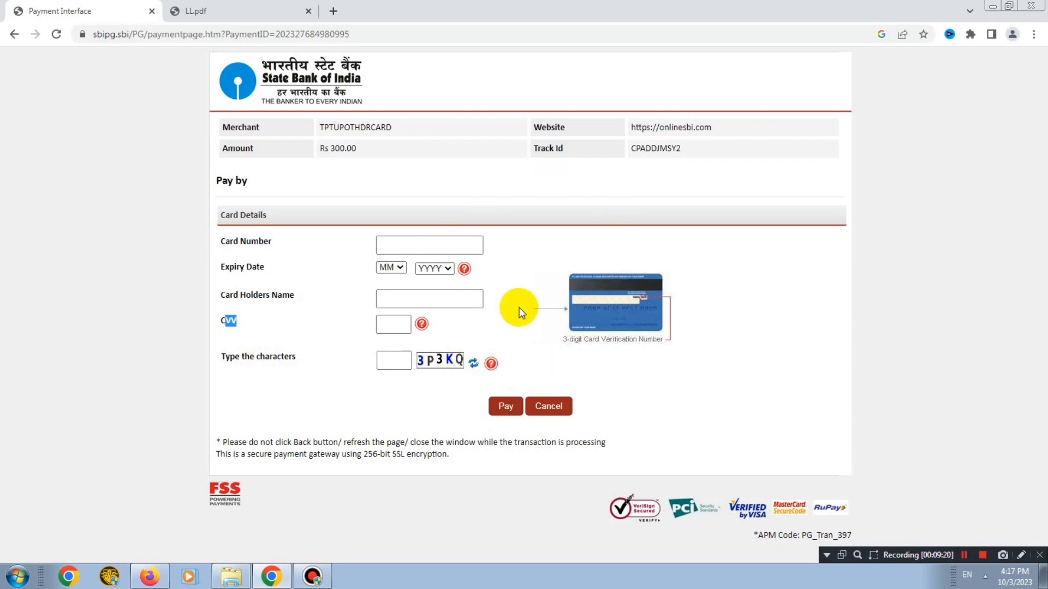
pyautogui.click(982, 556)
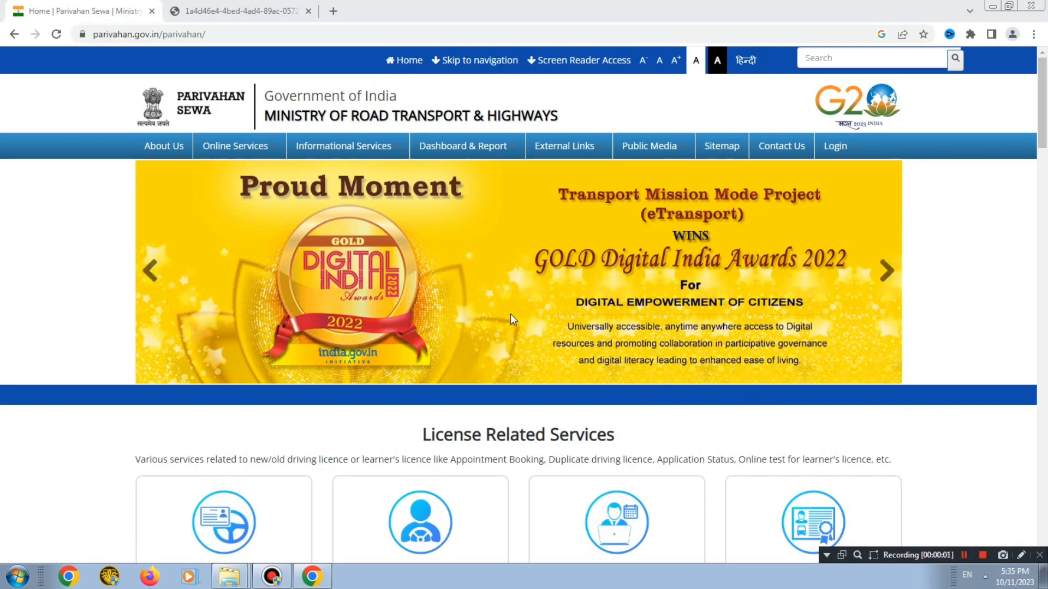
# - From the Parivahan Sewa home page, go to Driving License Related Services and open the Application Status page
pyautogui.click(229, 146)
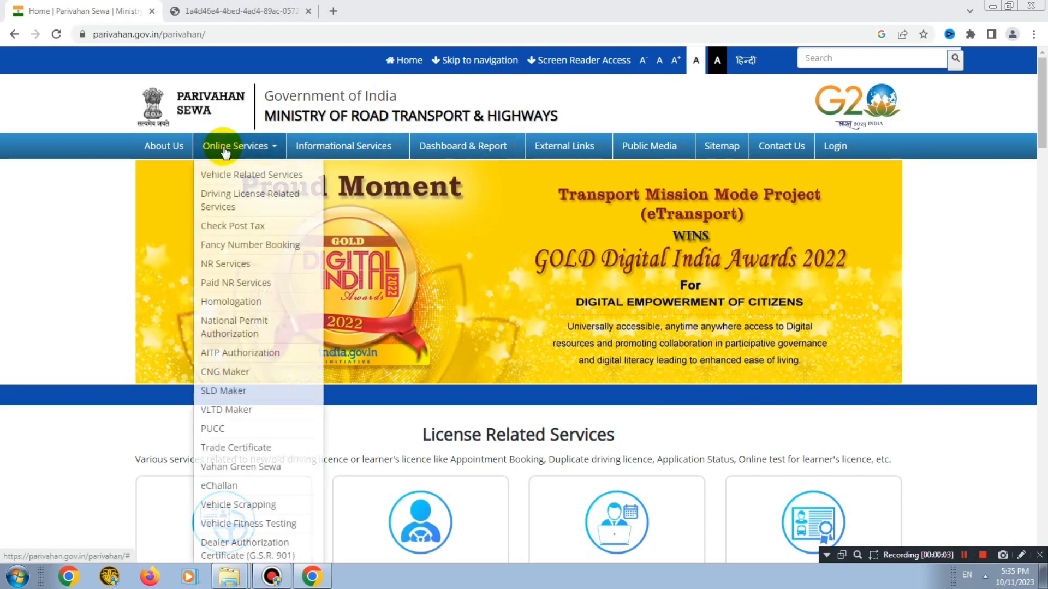
pyautogui.click(228, 201)
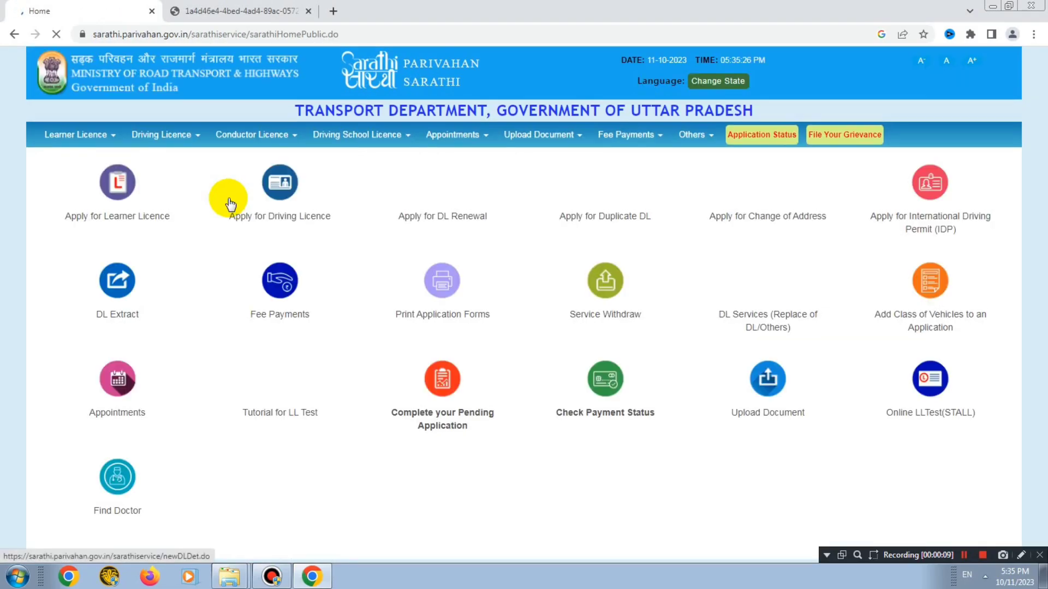
pyautogui.click(757, 136)
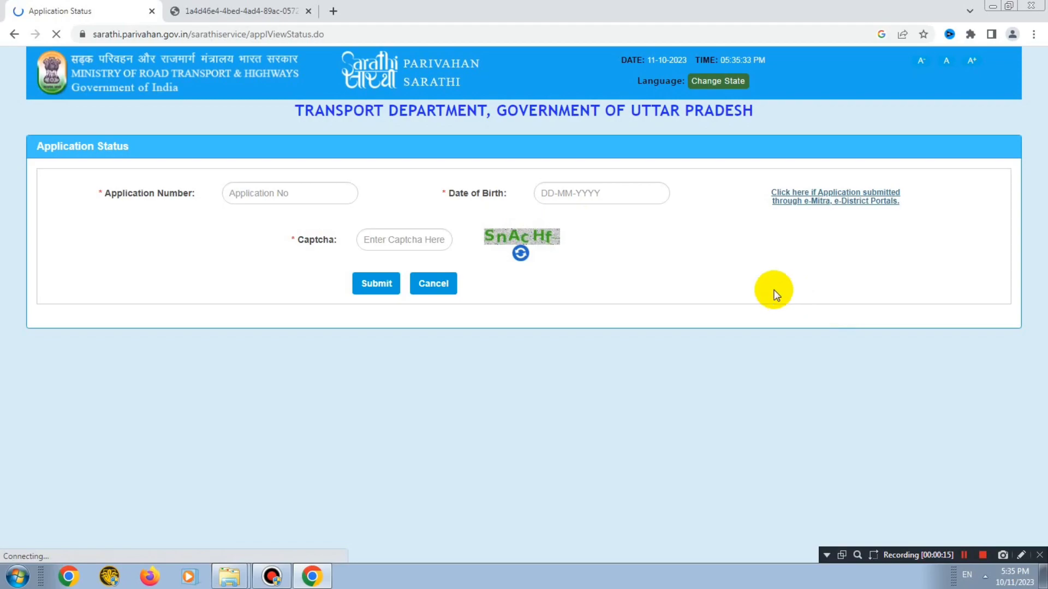
# - Fill in the application number, the applicant's date of birth and the captcha shown, and submit the status query
pyautogui.rightClick(274, 195)
pyautogui.click(307, 275)
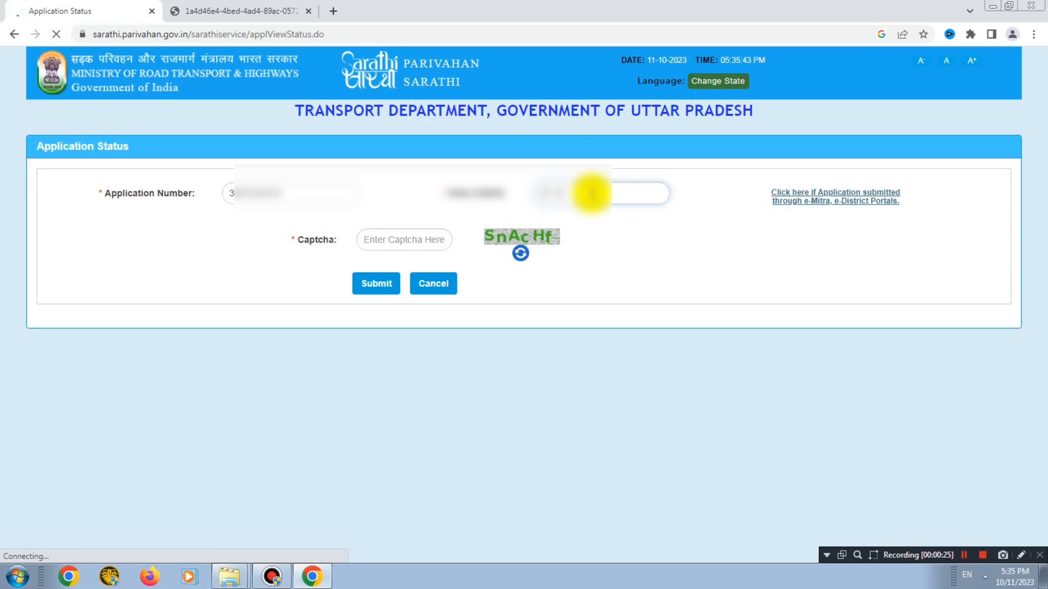
pyautogui.click(402, 241)
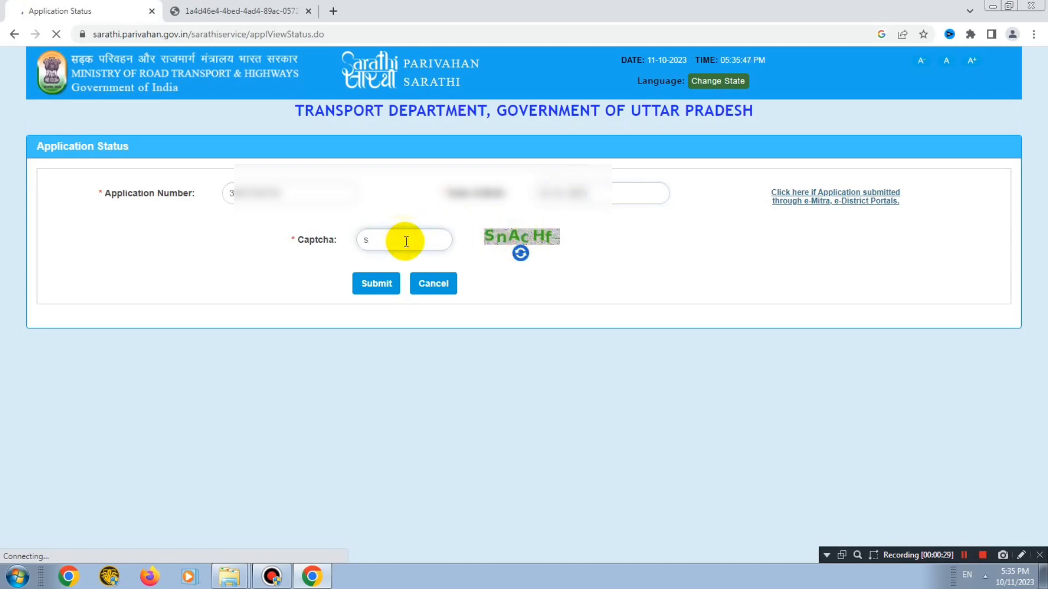
pyautogui.write('S')
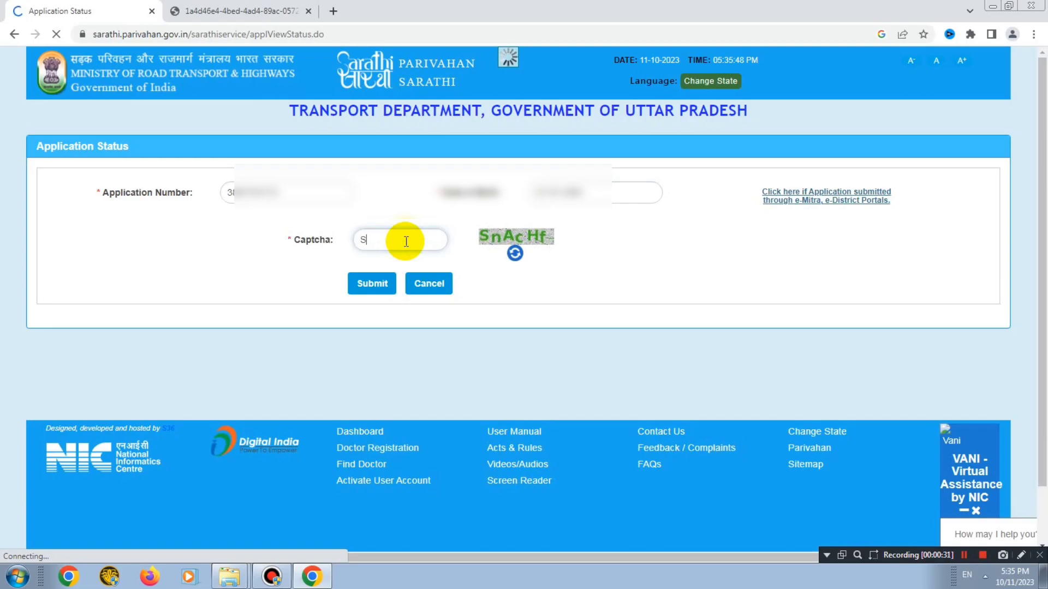
pyautogui.write('nA')
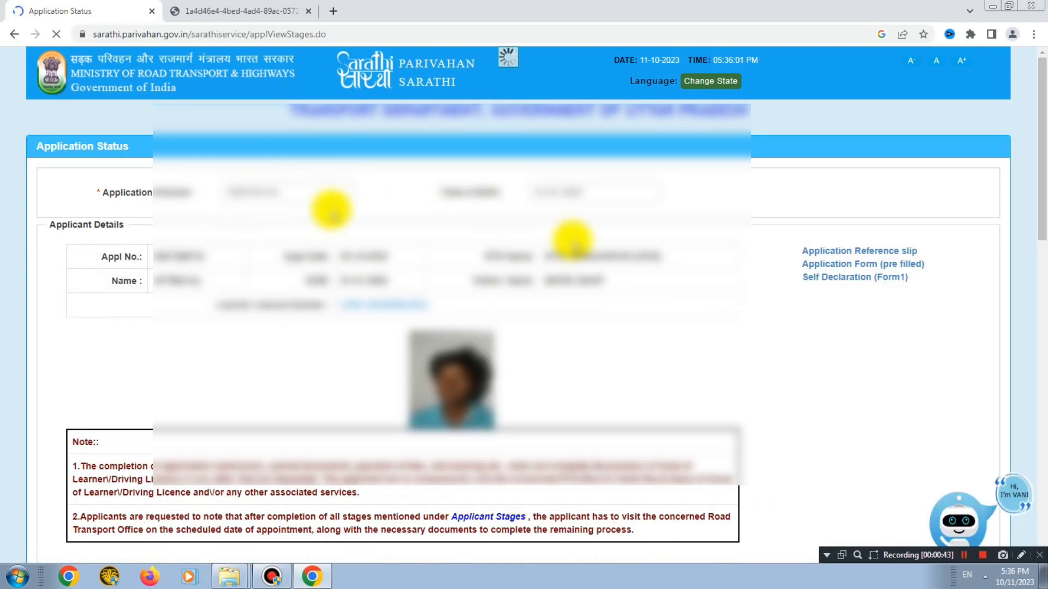
# - Examine the learner licence number in the applicant details and the status of each application stage
pyautogui.click(225, 322)
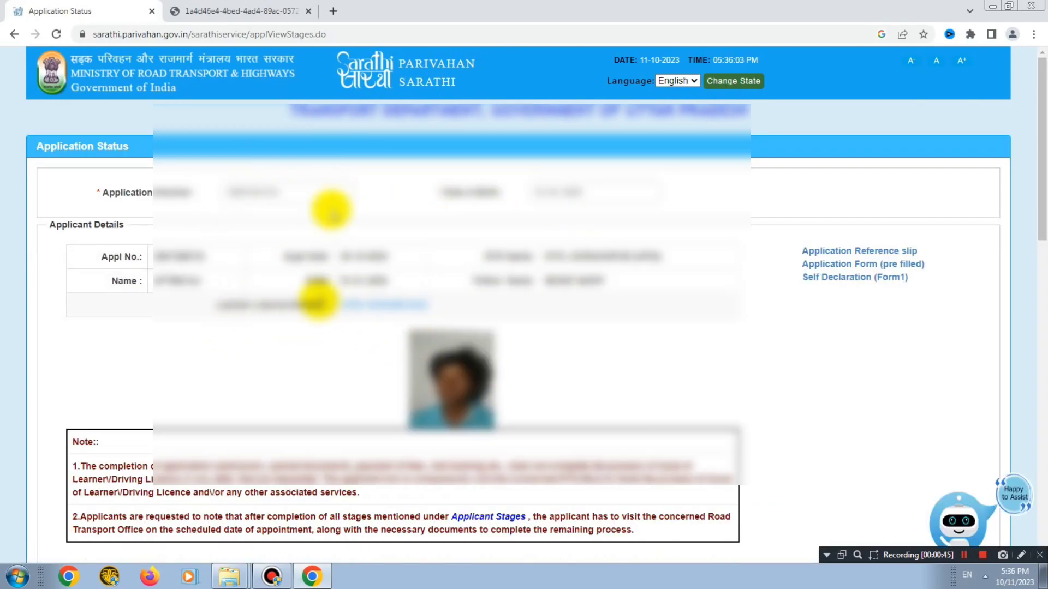
pyautogui.moveTo(216, 304); pyautogui.dragTo(467, 304)
pyautogui.click(562, 319)
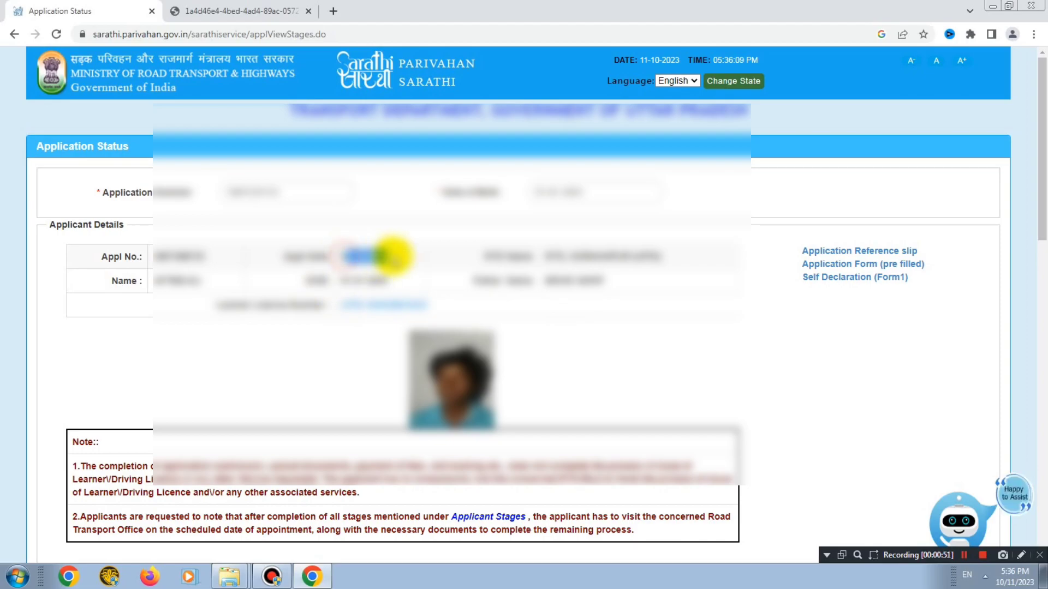
pyautogui.scroll(-2, 568, 321)
pyautogui.scroll(-5, 568, 321)
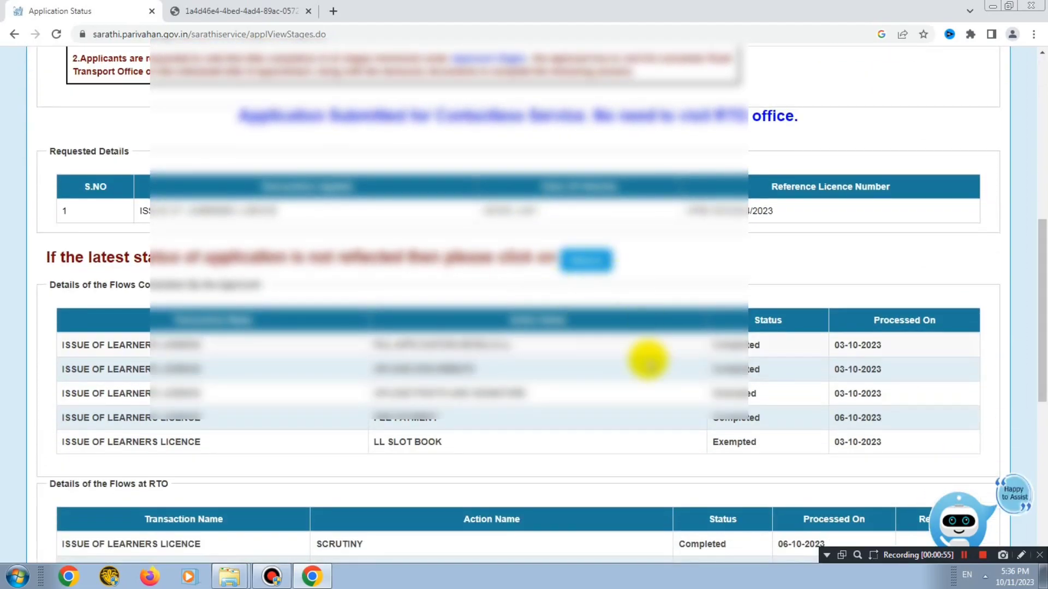
# - Review the status and processing date of each stage completed by the applicant, from filling application details to LL slot booking
pyautogui.scroll(-1, 428, 367)
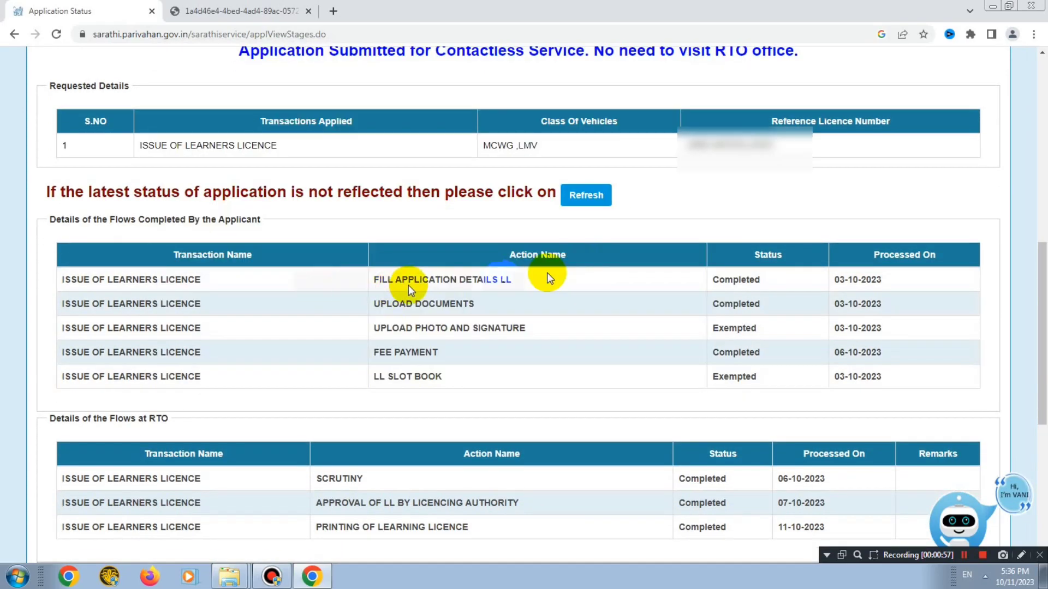
pyautogui.moveTo(380, 279); pyautogui.dragTo(550, 279)
pyautogui.click(550, 281)
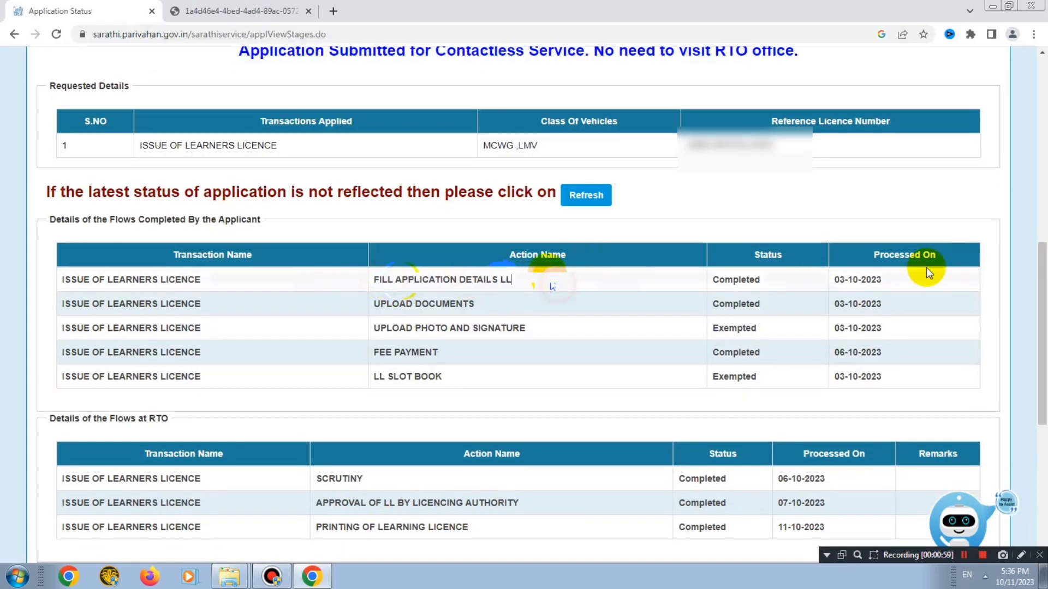
pyautogui.moveTo(835, 279); pyautogui.dragTo(883, 279)
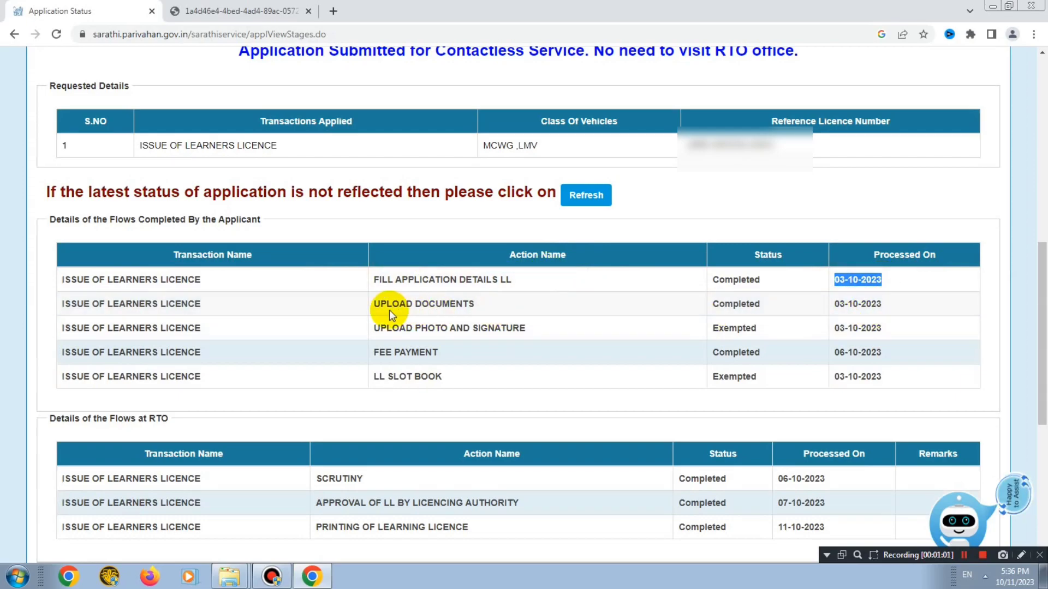
pyautogui.moveTo(374, 304); pyautogui.dragTo(475, 304)
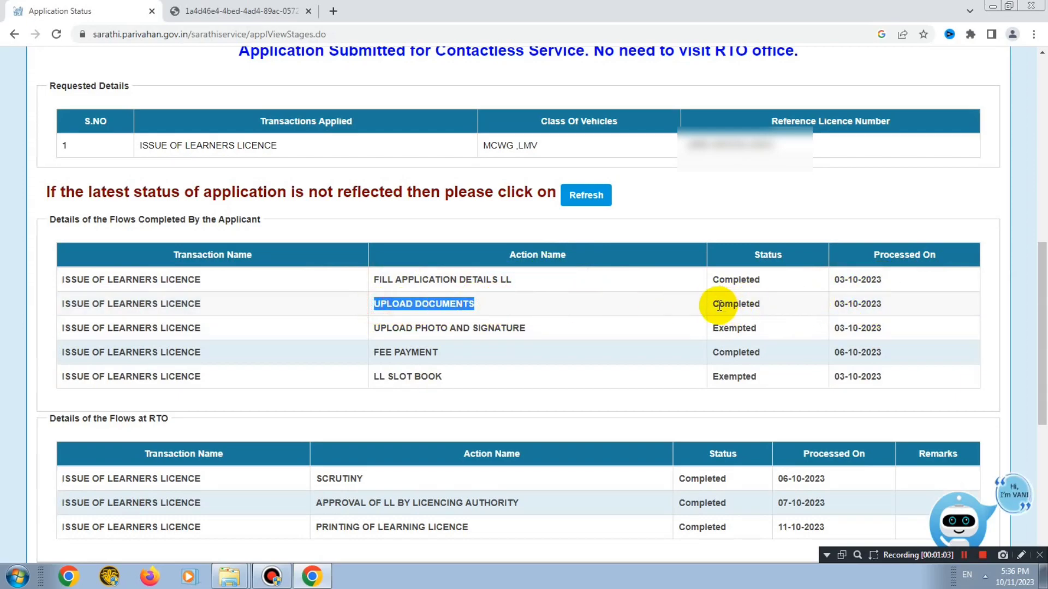
pyautogui.moveTo(719, 304); pyautogui.dragTo(761, 304)
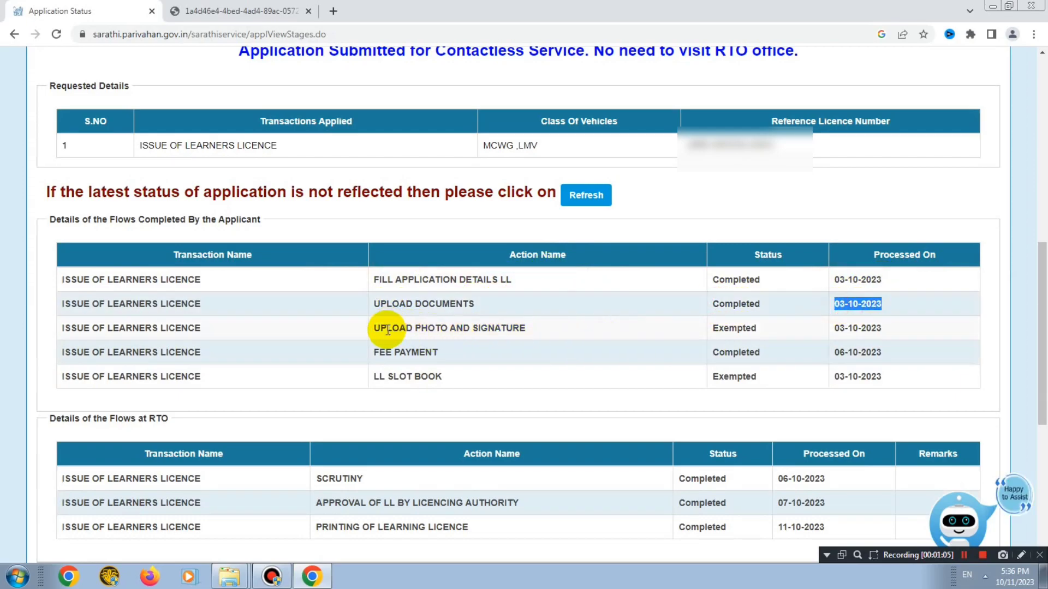
pyautogui.moveTo(374, 328); pyautogui.dragTo(578, 330)
pyautogui.moveTo(833, 328); pyautogui.dragTo(883, 328)
pyautogui.tripleClick(376, 353)
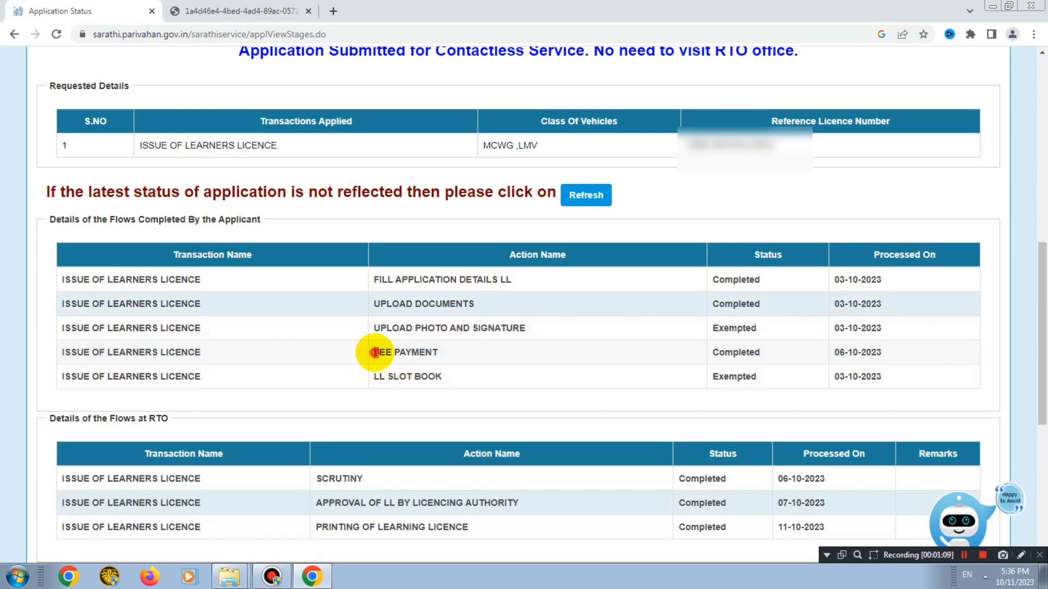
pyautogui.moveTo(839, 354); pyautogui.dragTo(891, 361)
pyautogui.click(817, 351)
pyautogui.moveTo(836, 352); pyautogui.dragTo(931, 358)
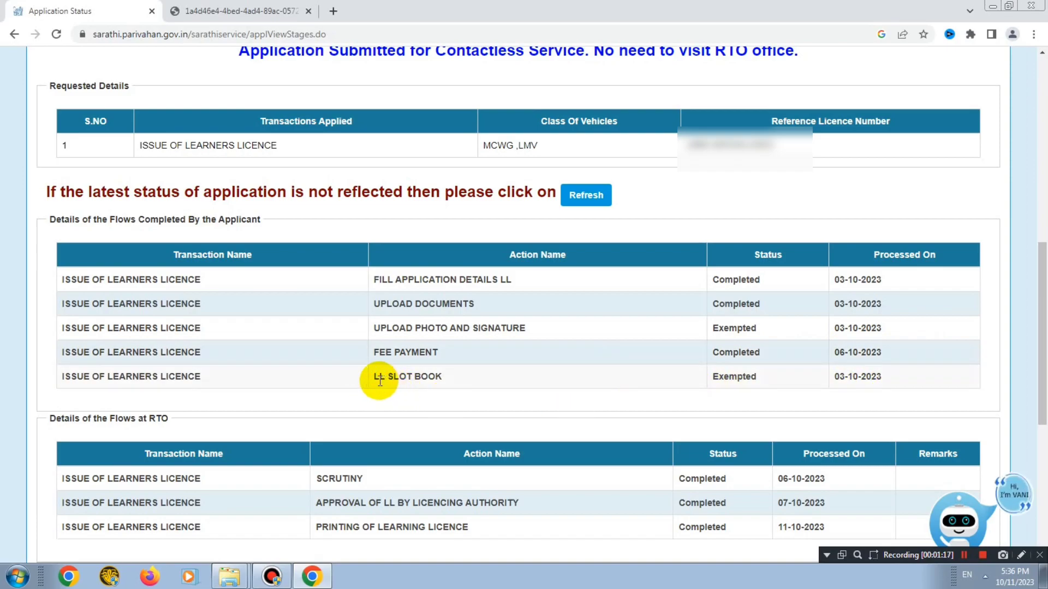
pyautogui.click(474, 394)
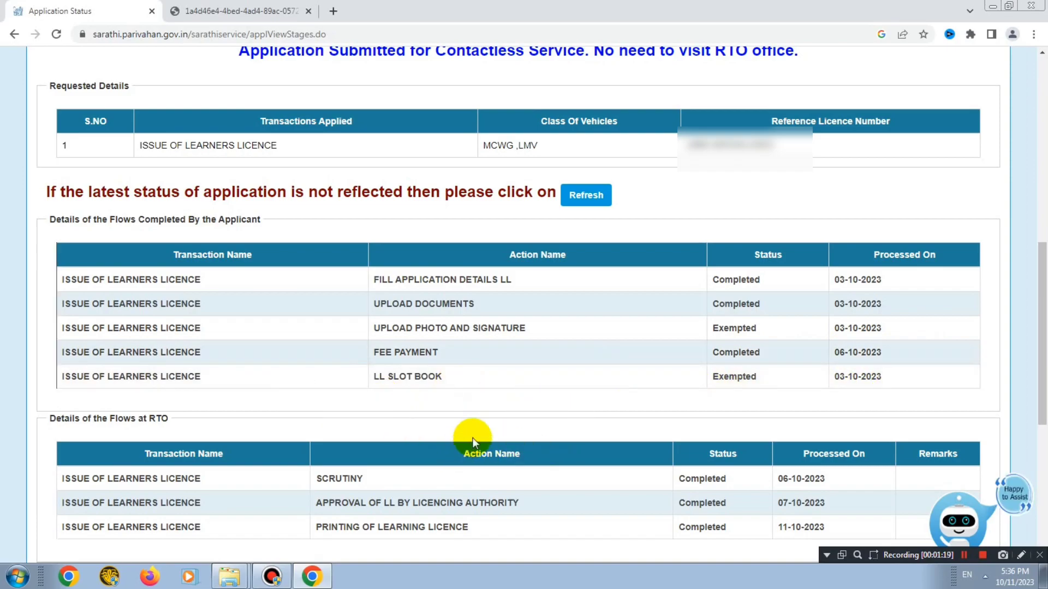
# - Examine the status and processing dates of the scrutiny, licencing authority approval and licence printing stages in the RTO flow details
pyautogui.scroll(-2, 601, 398)
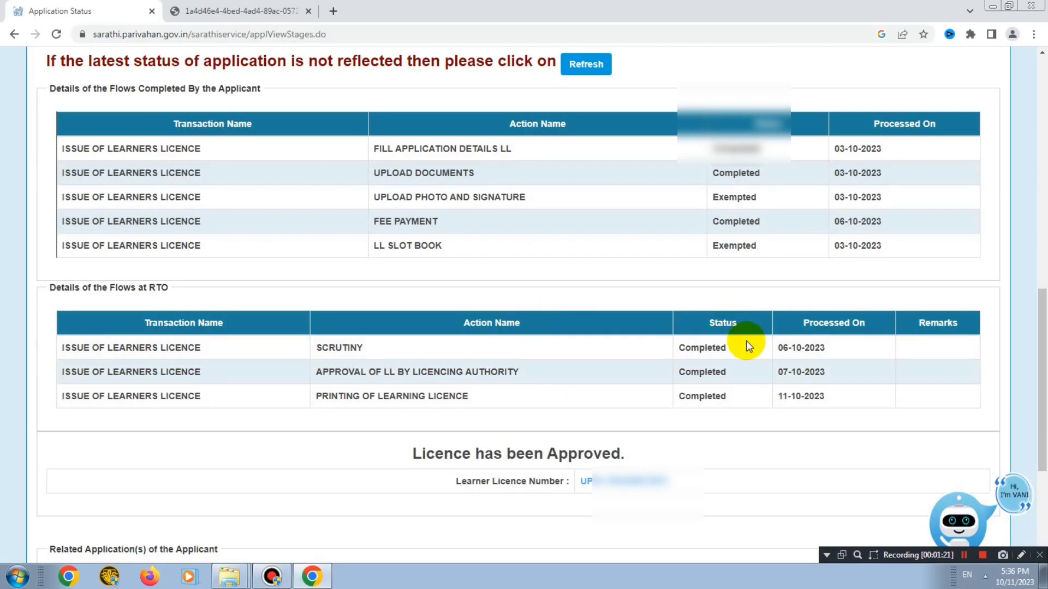
pyautogui.doubleClick(317, 352)
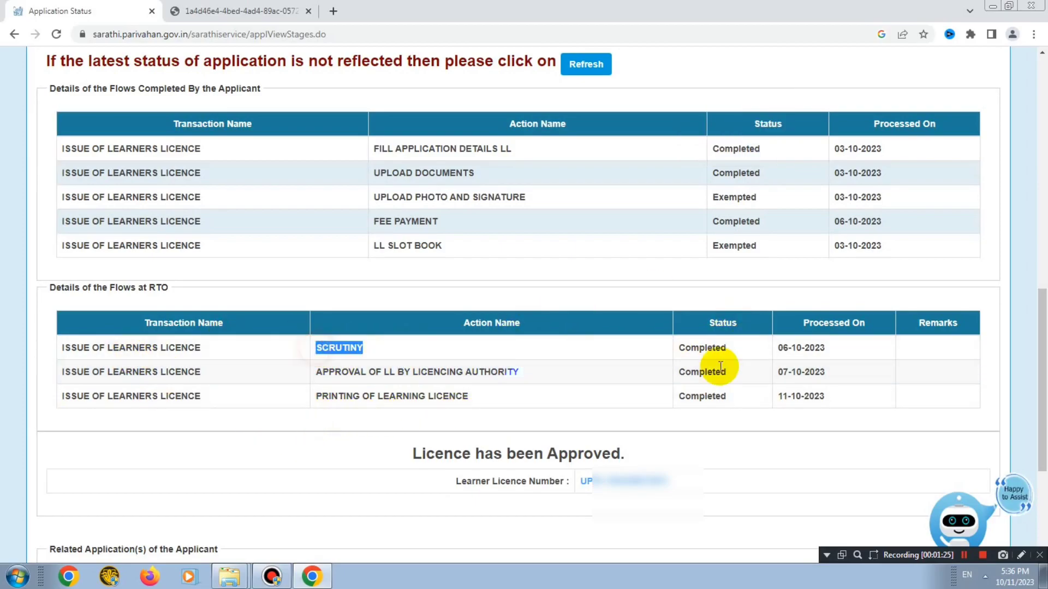
pyautogui.moveTo(780, 353); pyautogui.dragTo(833, 353)
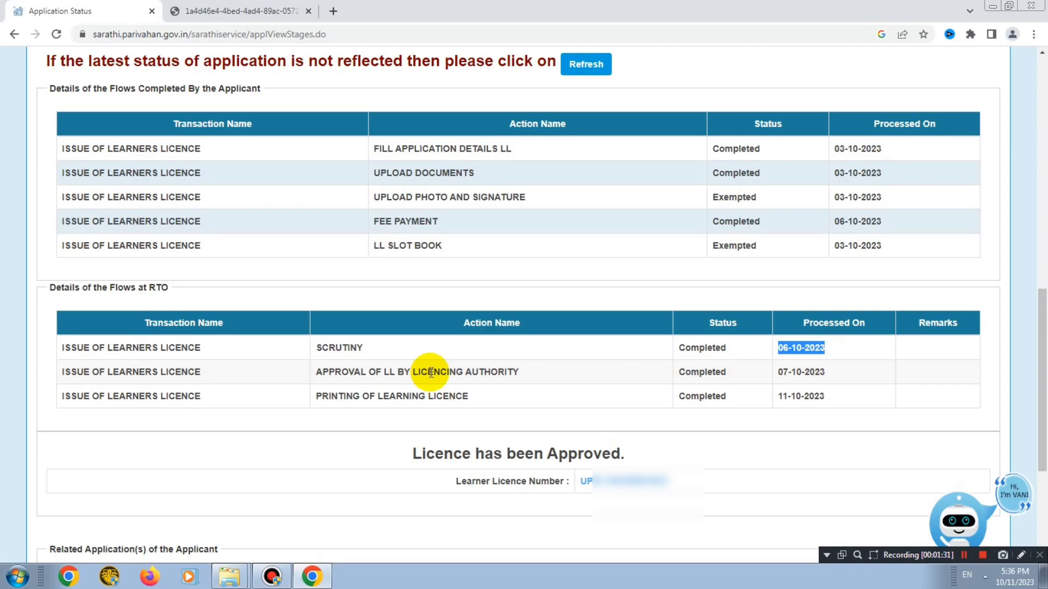
pyautogui.click(328, 428)
pyautogui.moveTo(318, 373); pyautogui.dragTo(510, 371)
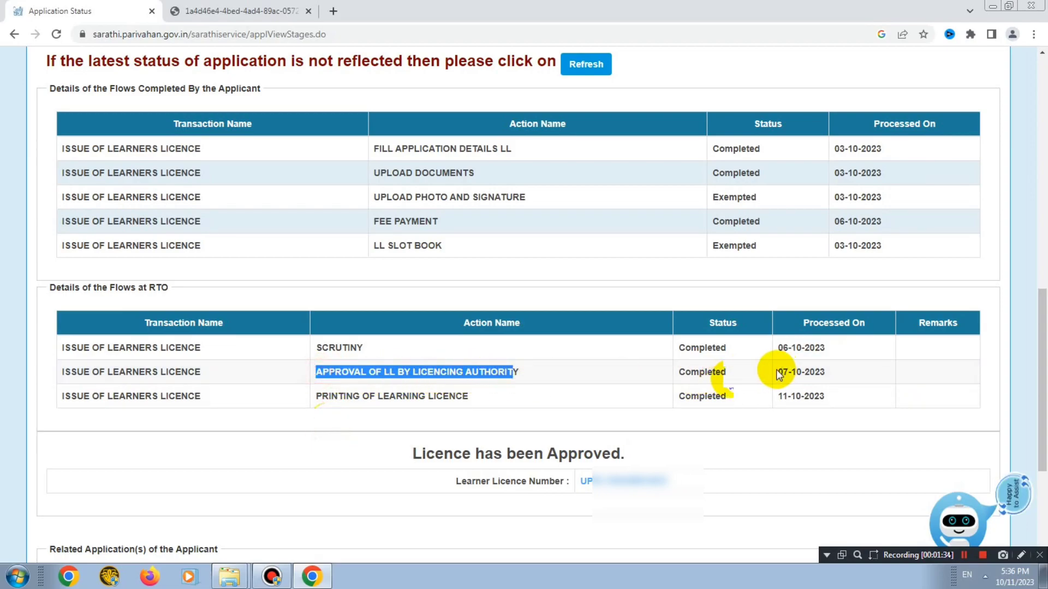
pyautogui.moveTo(778, 372); pyautogui.dragTo(830, 371)
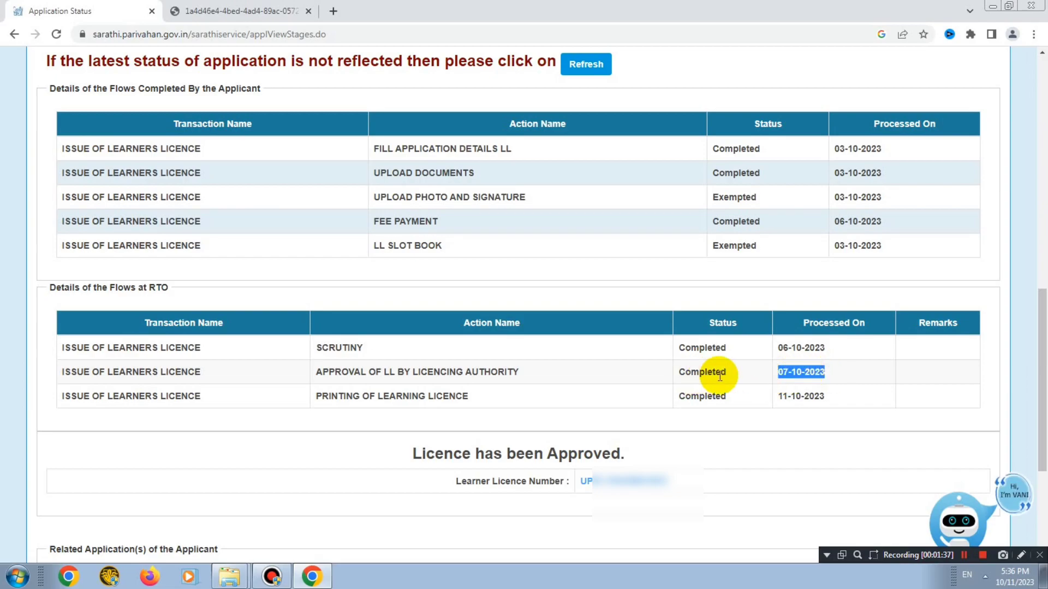
pyautogui.moveTo(779, 347); pyautogui.dragTo(828, 351)
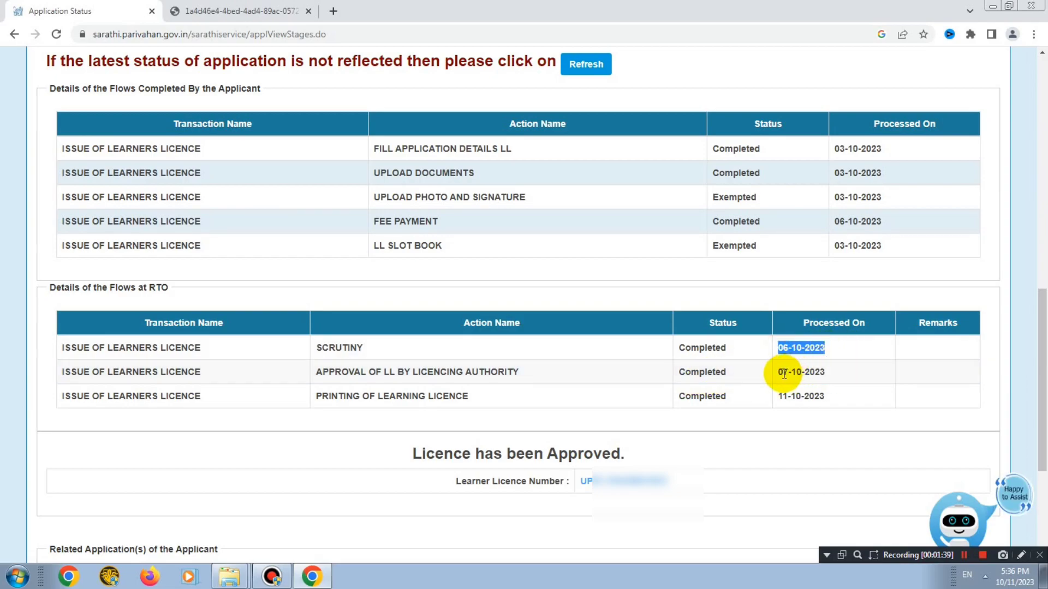
pyautogui.moveTo(683, 373); pyautogui.dragTo(841, 376)
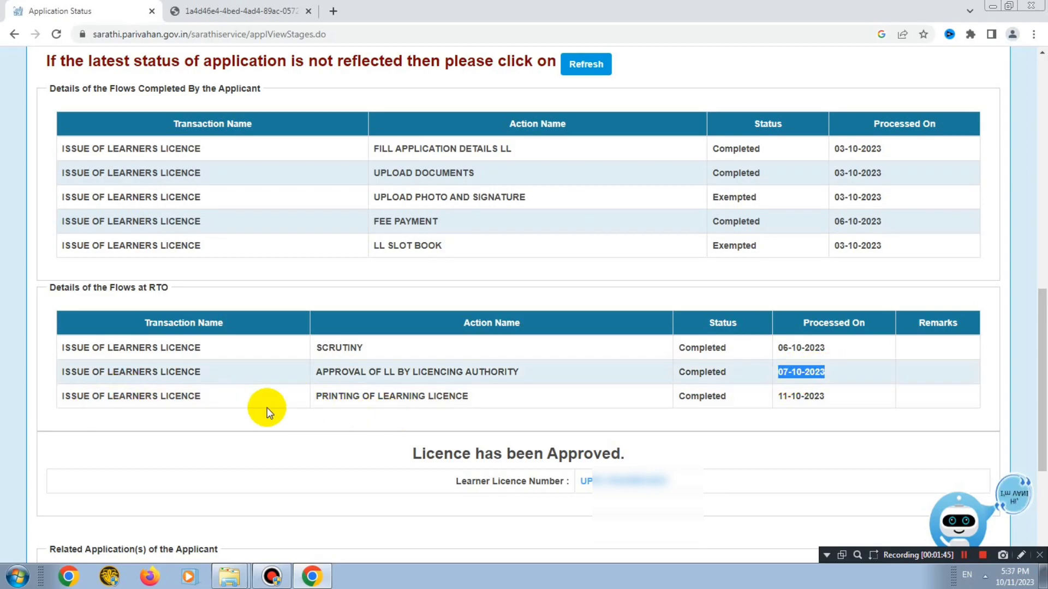
pyautogui.moveTo(324, 395); pyautogui.dragTo(453, 396)
pyautogui.moveTo(684, 397); pyautogui.dragTo(839, 397)
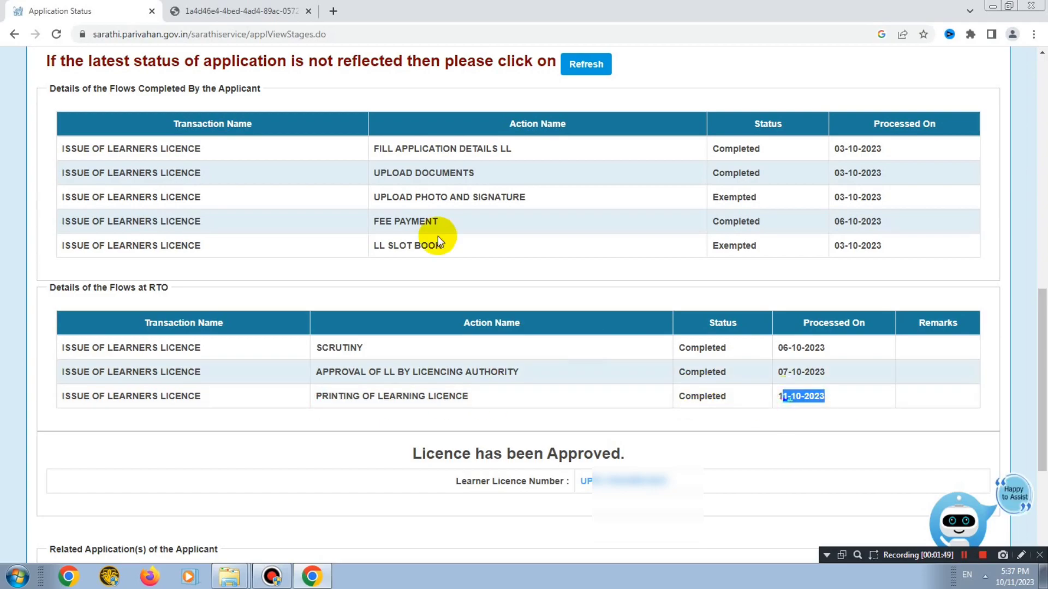
# - View the issued learner's licence PDF and return to the Application Status page
pyautogui.click(213, 7)
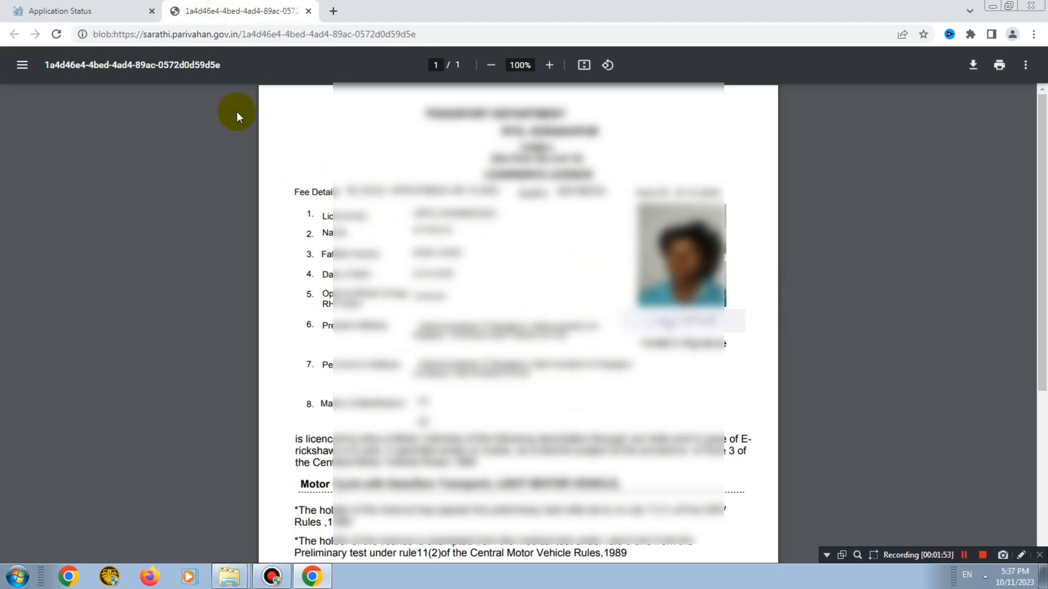
pyautogui.click(74, 7)
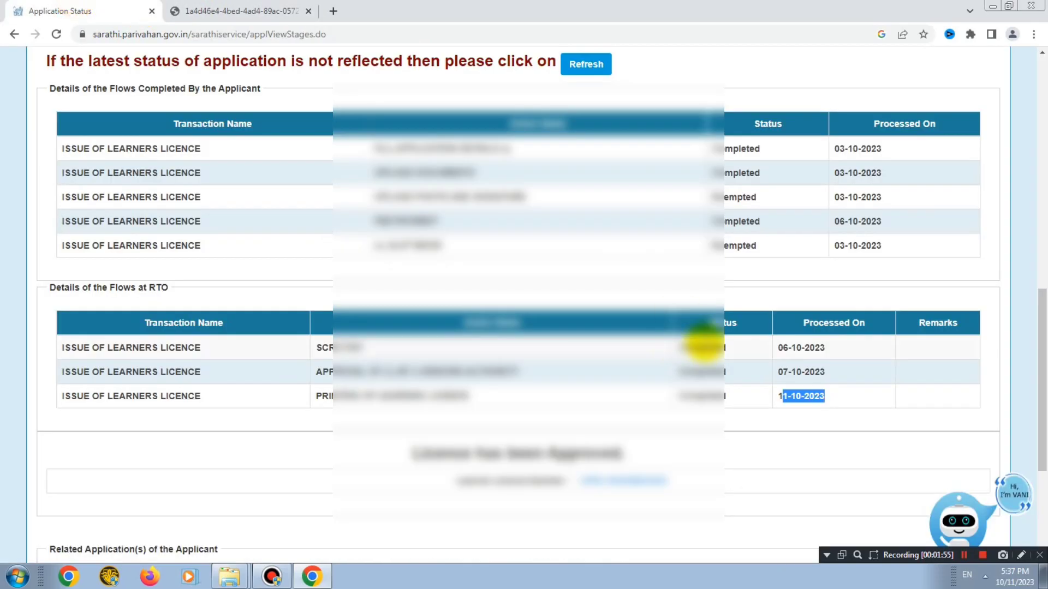